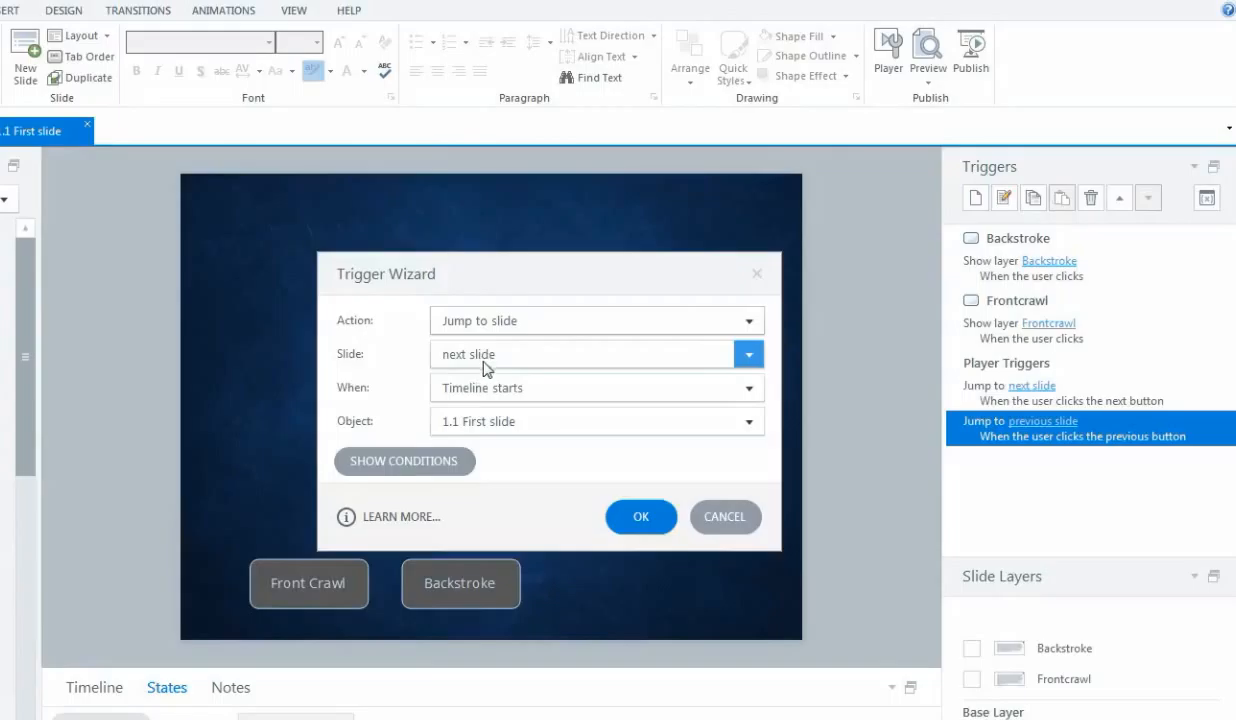
# Step: Examine the list of actions available for a new trigger on the slide
pyautogui.click(688, 325)
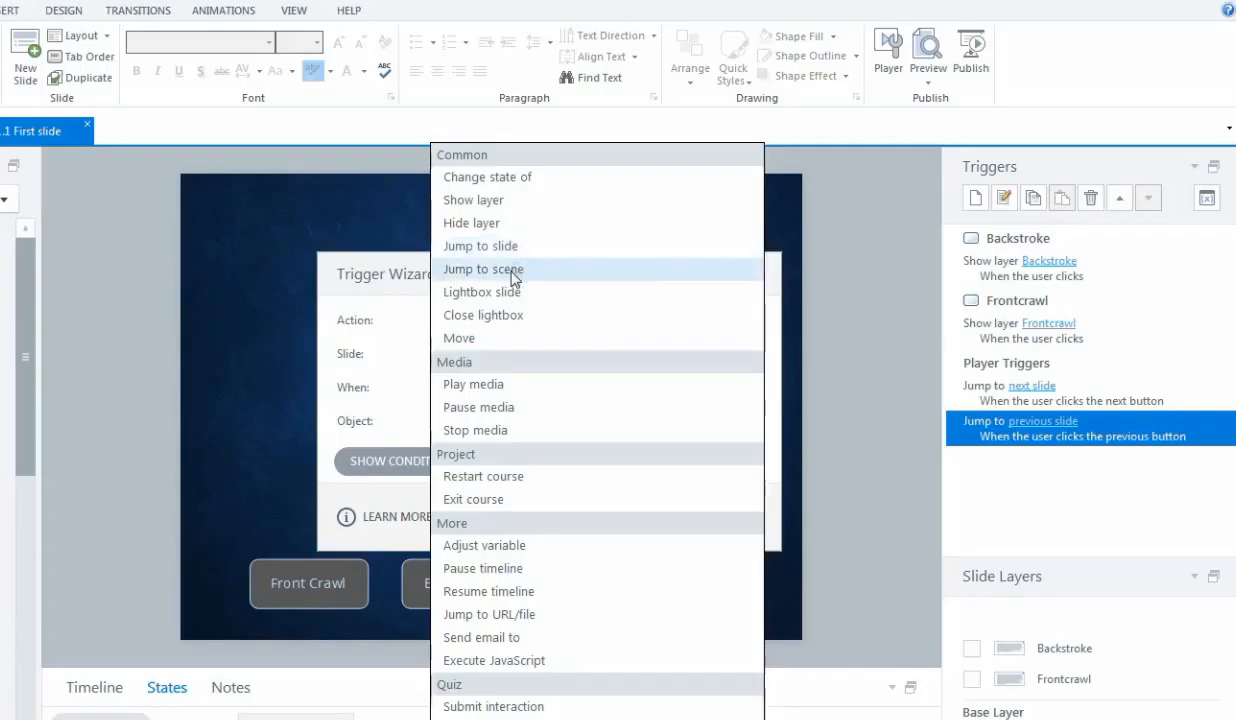
pyautogui.click(847, 281)
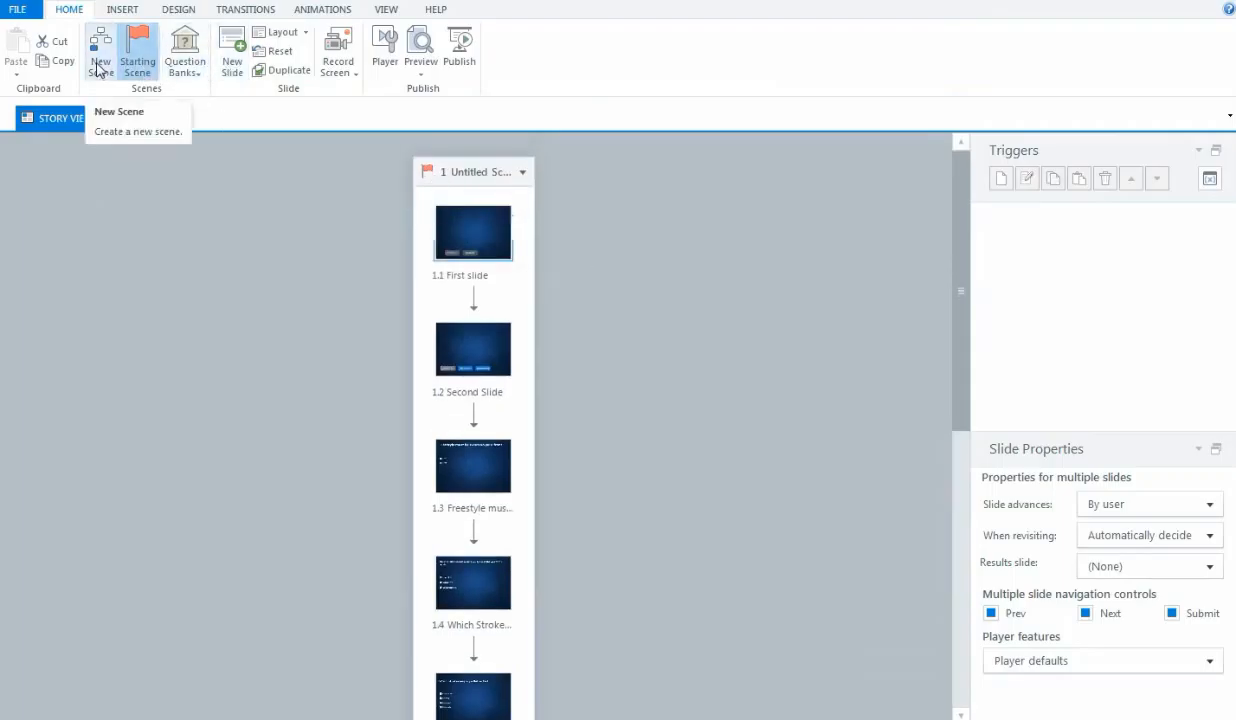
# Step: Open 1.1 First slide from the story view and start a new trigger, moving the Trigger Wizard higher over the slide
pyautogui.click(133, 118)
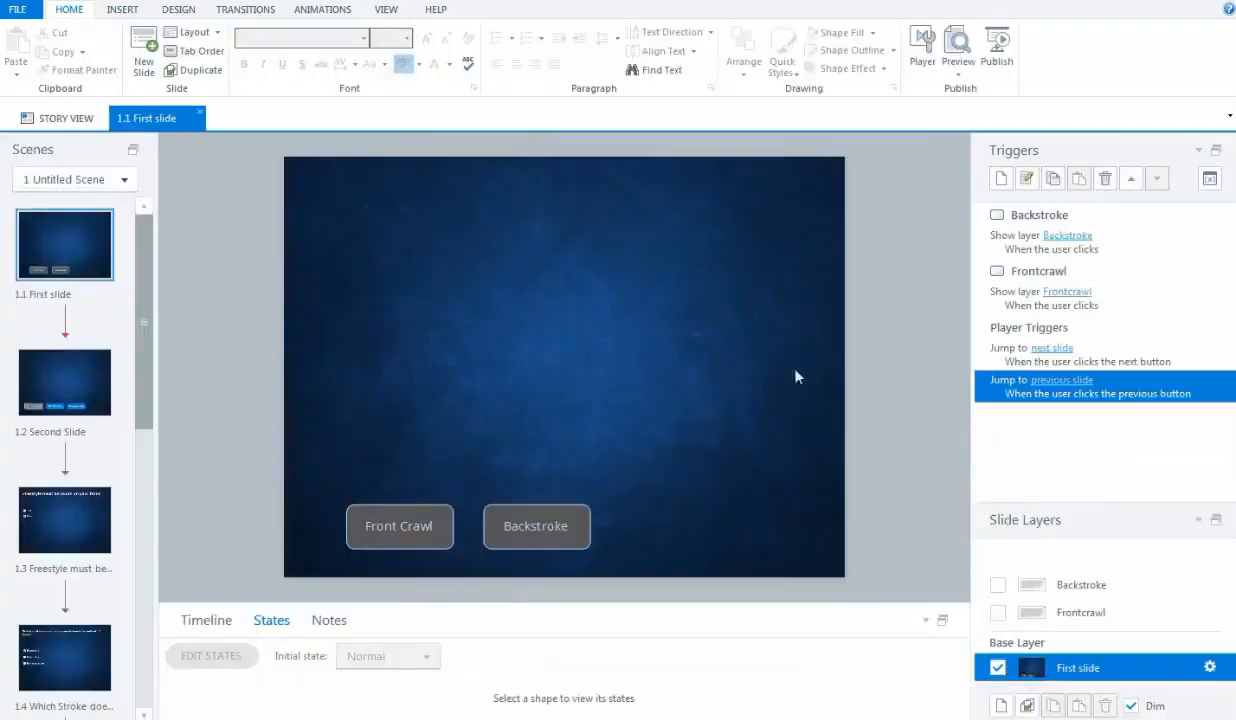
pyautogui.click(1000, 178)
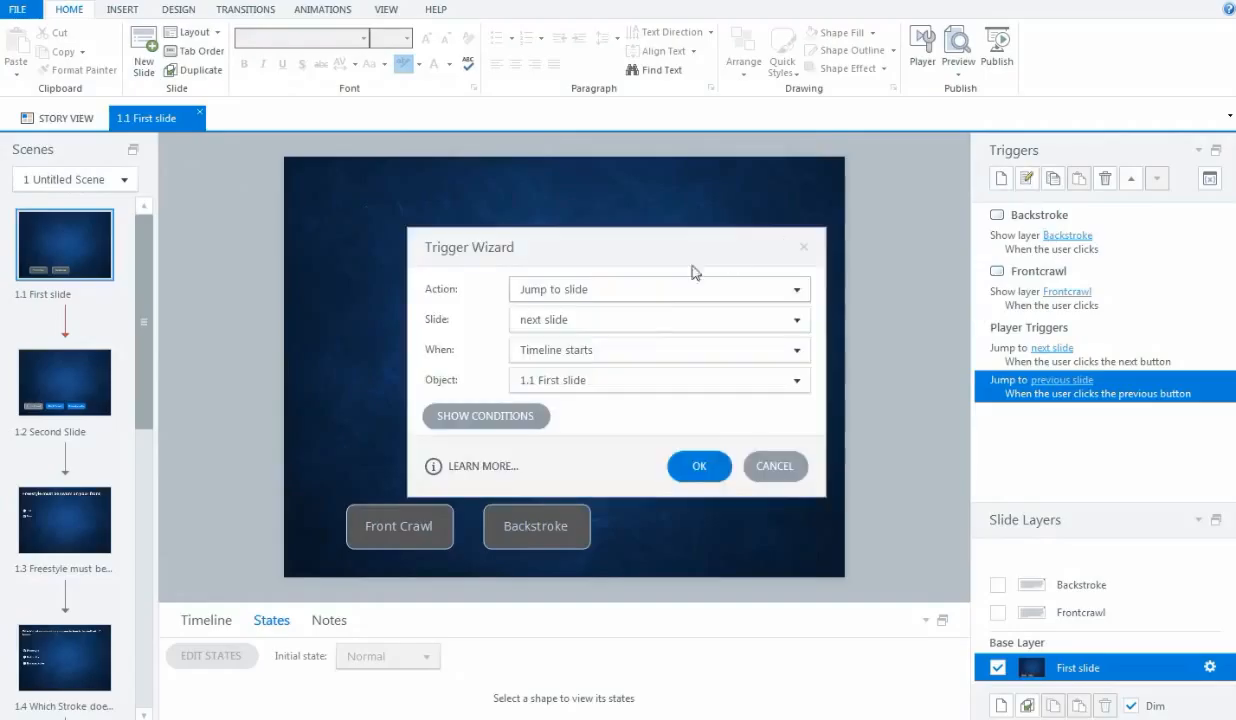
pyautogui.click(640, 288)
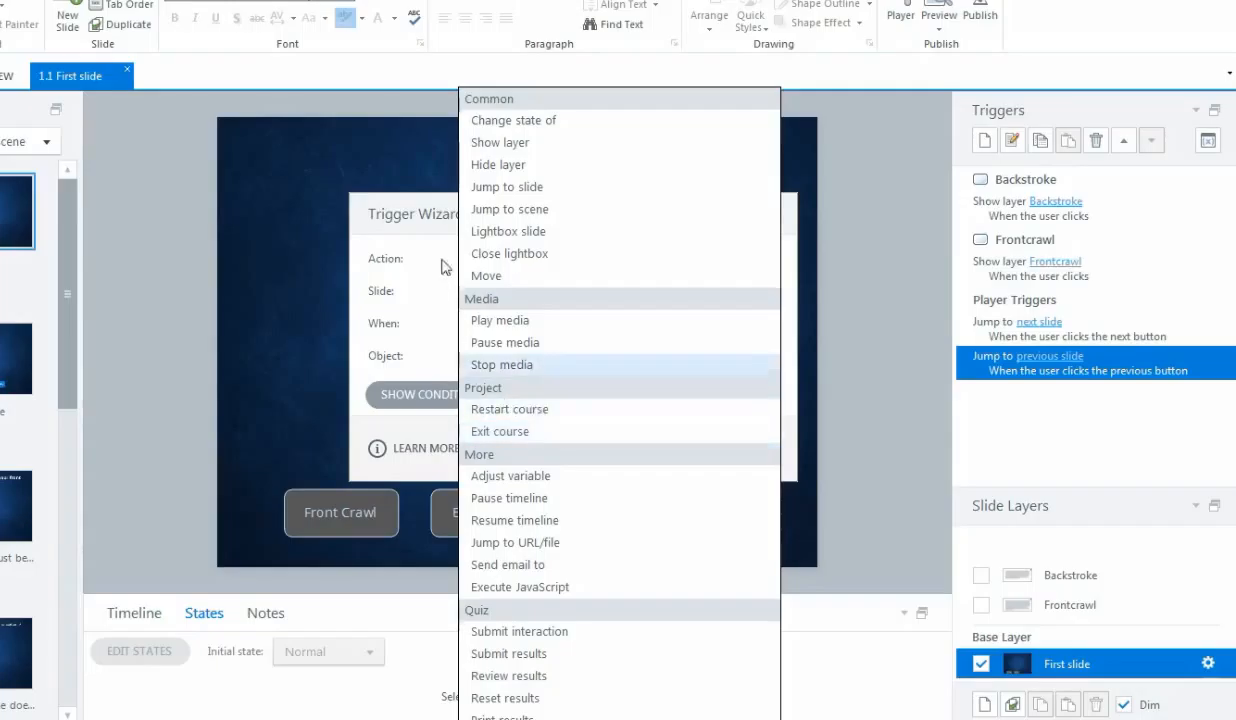
pyautogui.click(407, 217)
pyautogui.moveTo(410, 203); pyautogui.dragTo(424, 139)
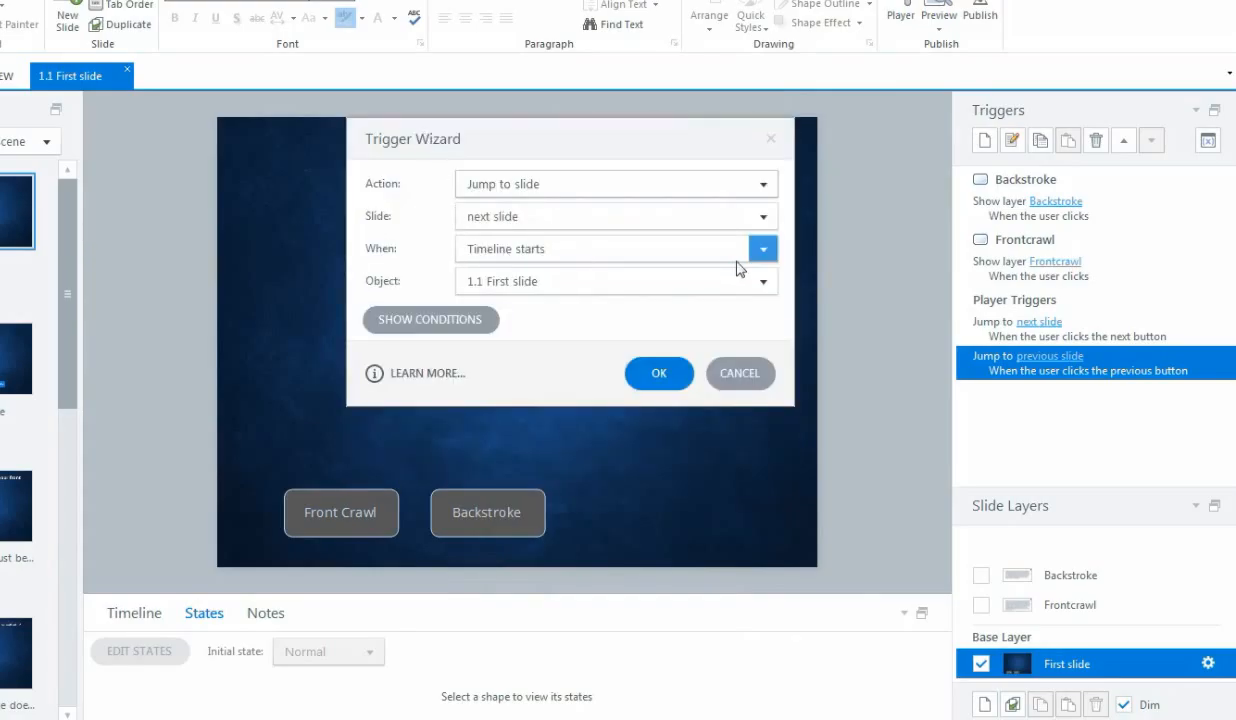
# Step: Examine the trigger's available actions and its condition settings, and cancel the Trigger Wizard without adding a trigger
pyautogui.click(750, 222)
pyautogui.click(740, 182)
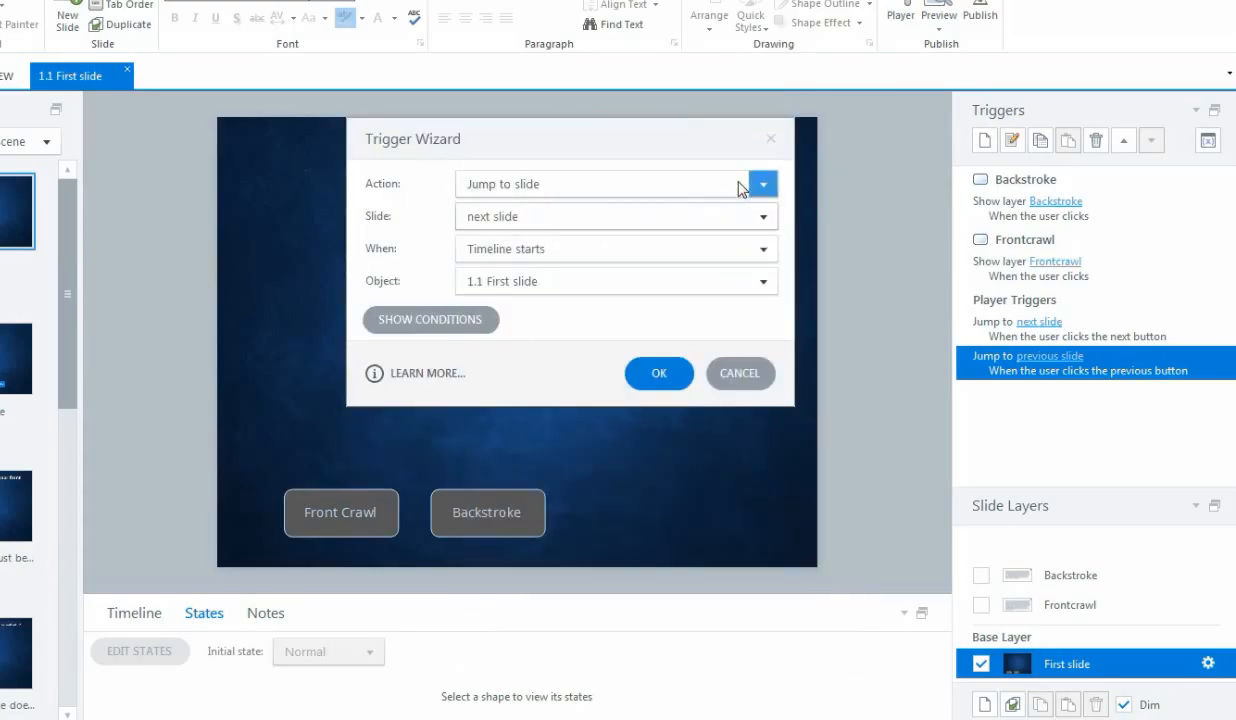
pyautogui.click(740, 182)
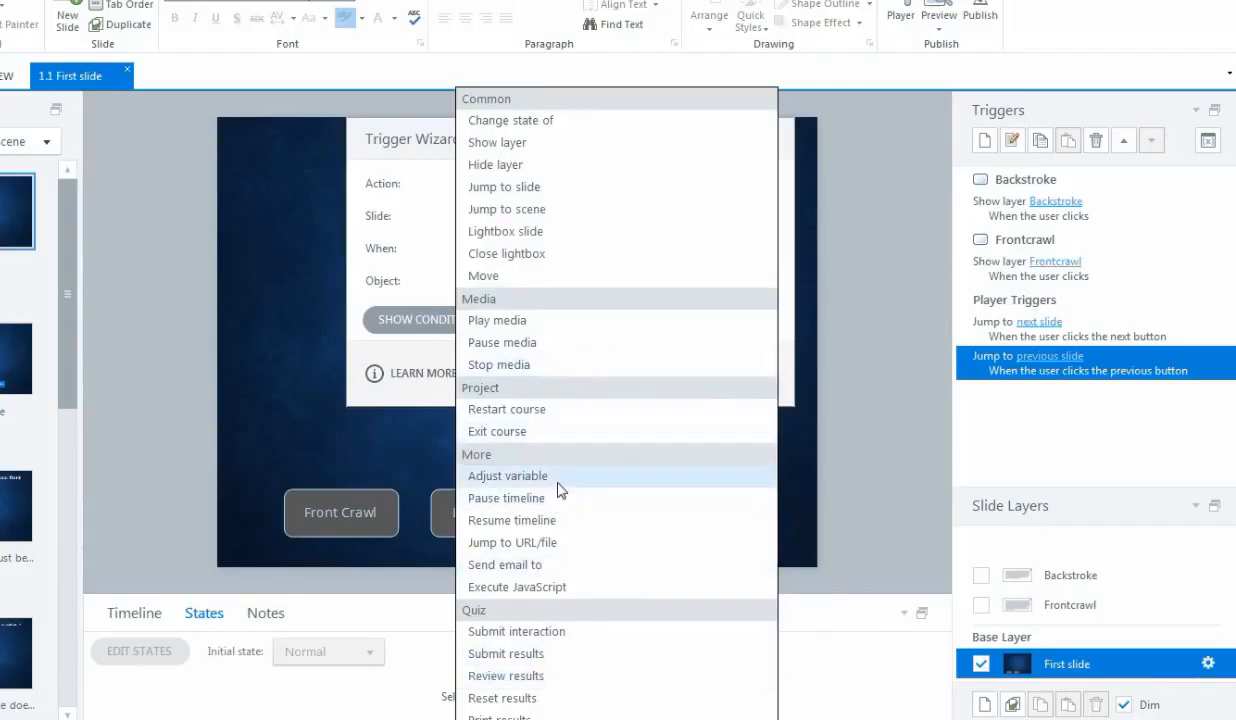
pyautogui.click(405, 365)
pyautogui.click(405, 325)
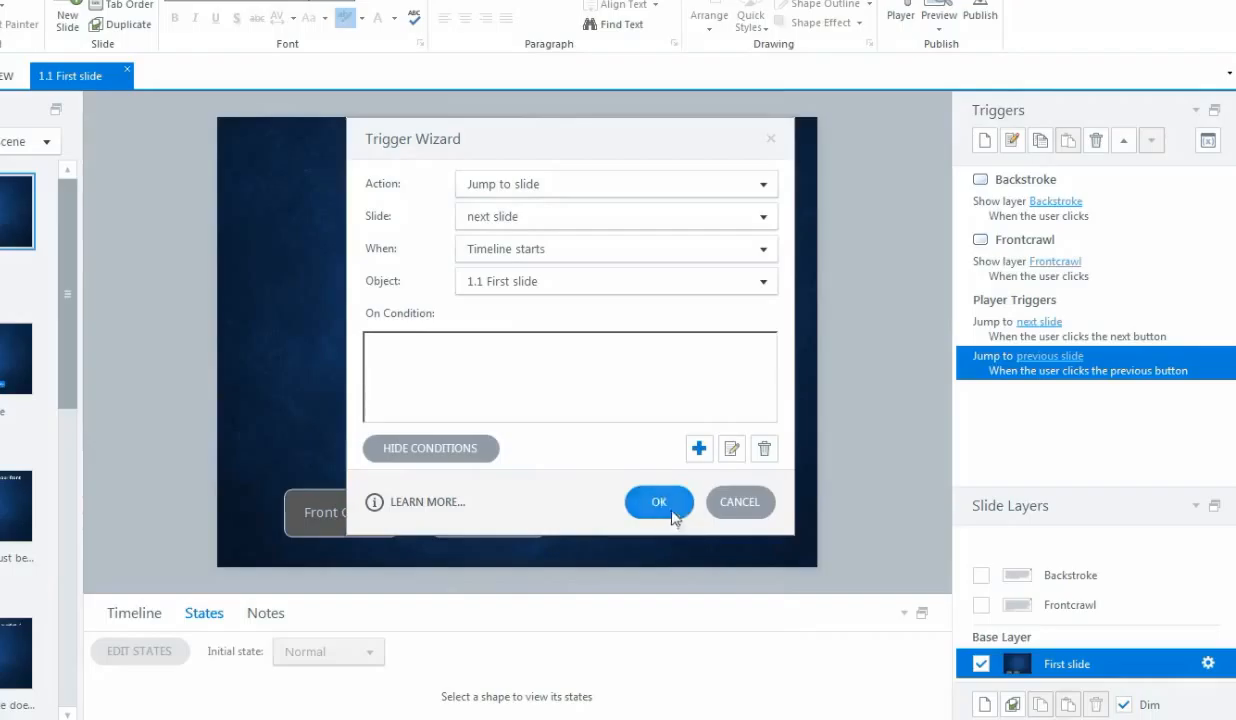
pyautogui.click(763, 184)
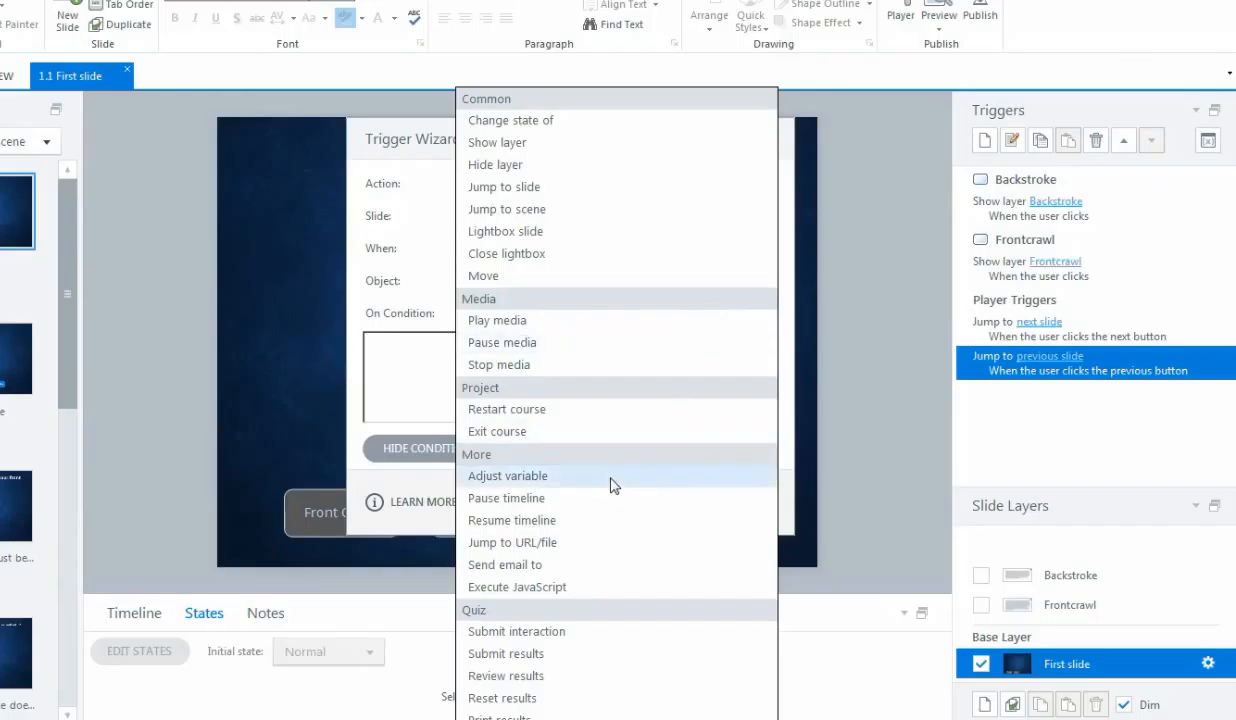
pyautogui.click(360, 468)
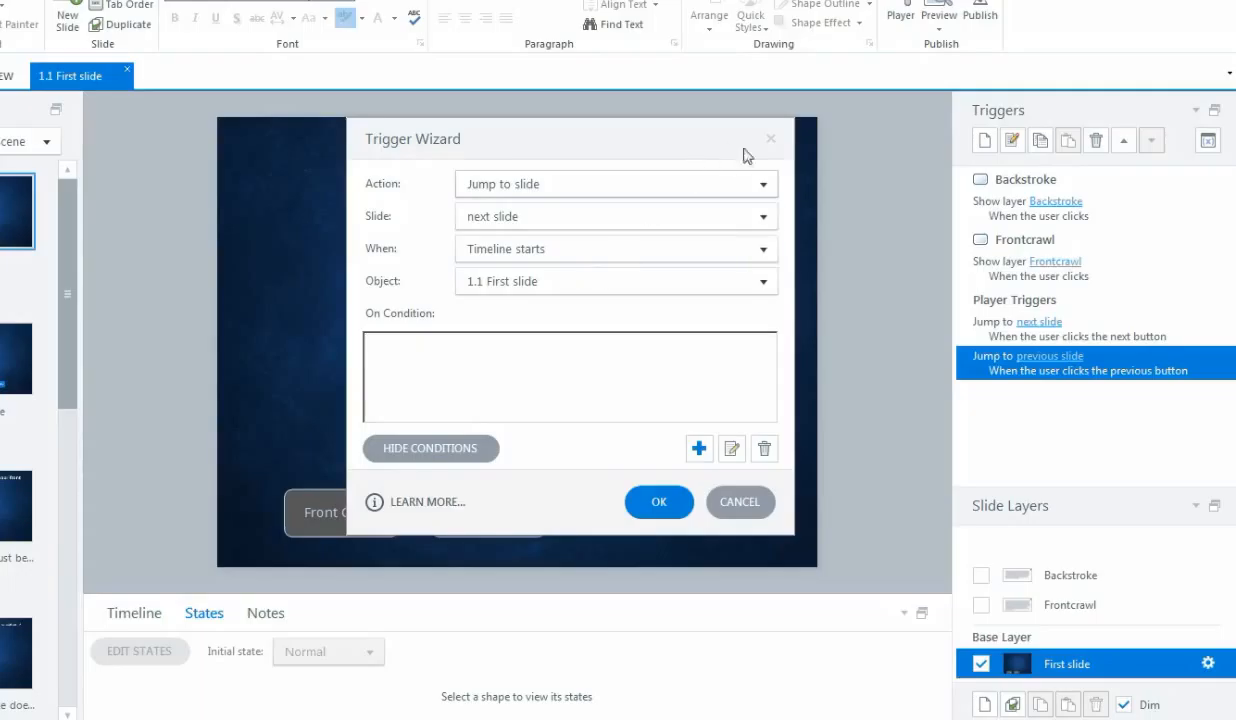
pyautogui.click(762, 184)
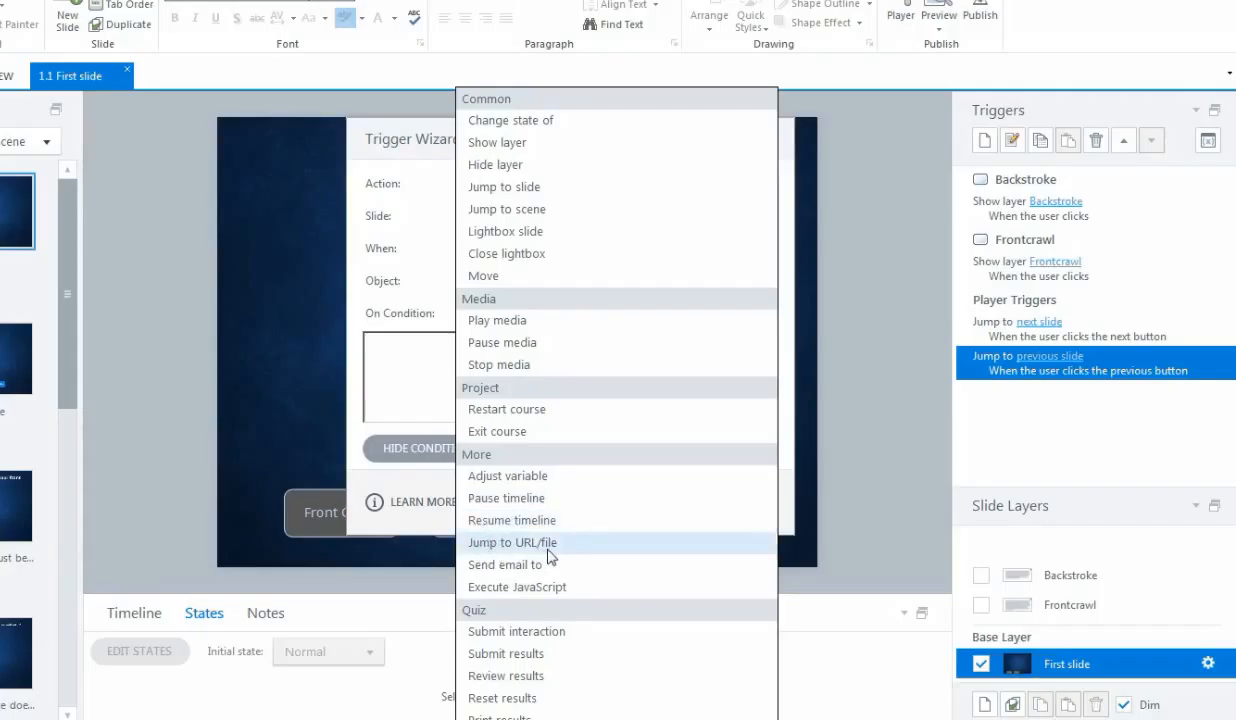
pyautogui.click(396, 535)
pyautogui.click(730, 511)
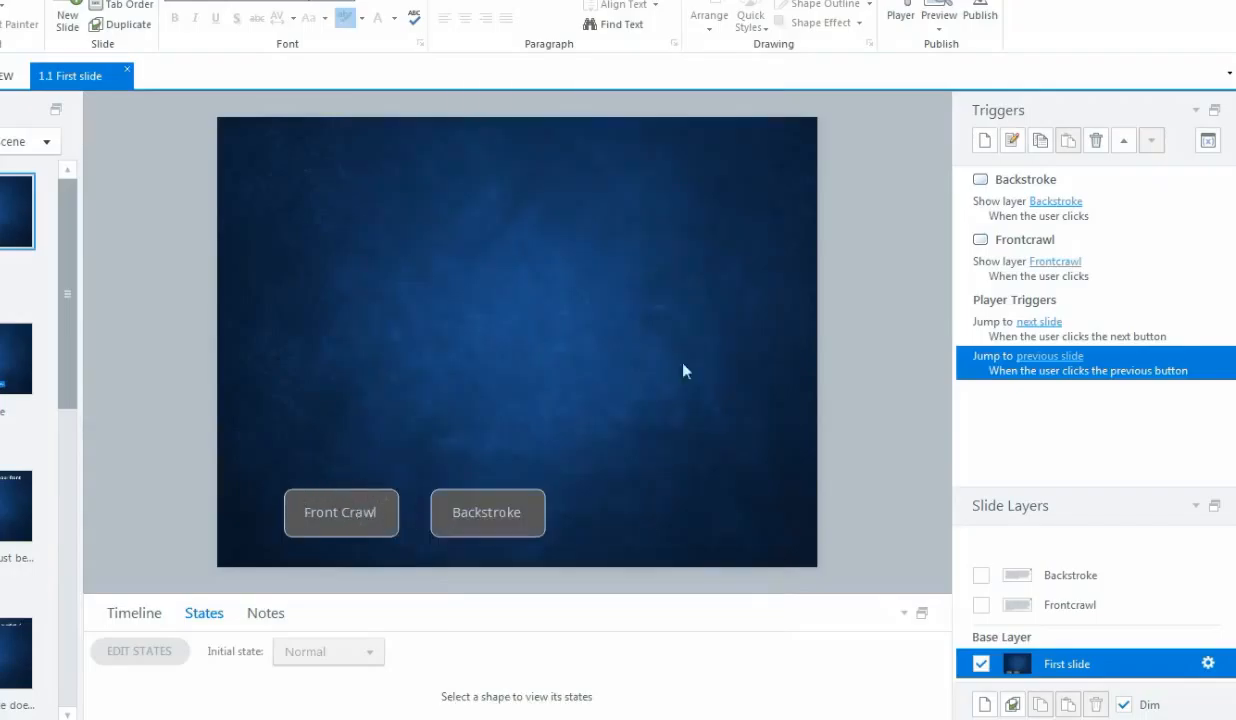
# Step: Start another new trigger on 1.1 First slide and move the Trigger Wizard slightly higher
pyautogui.click(984, 141)
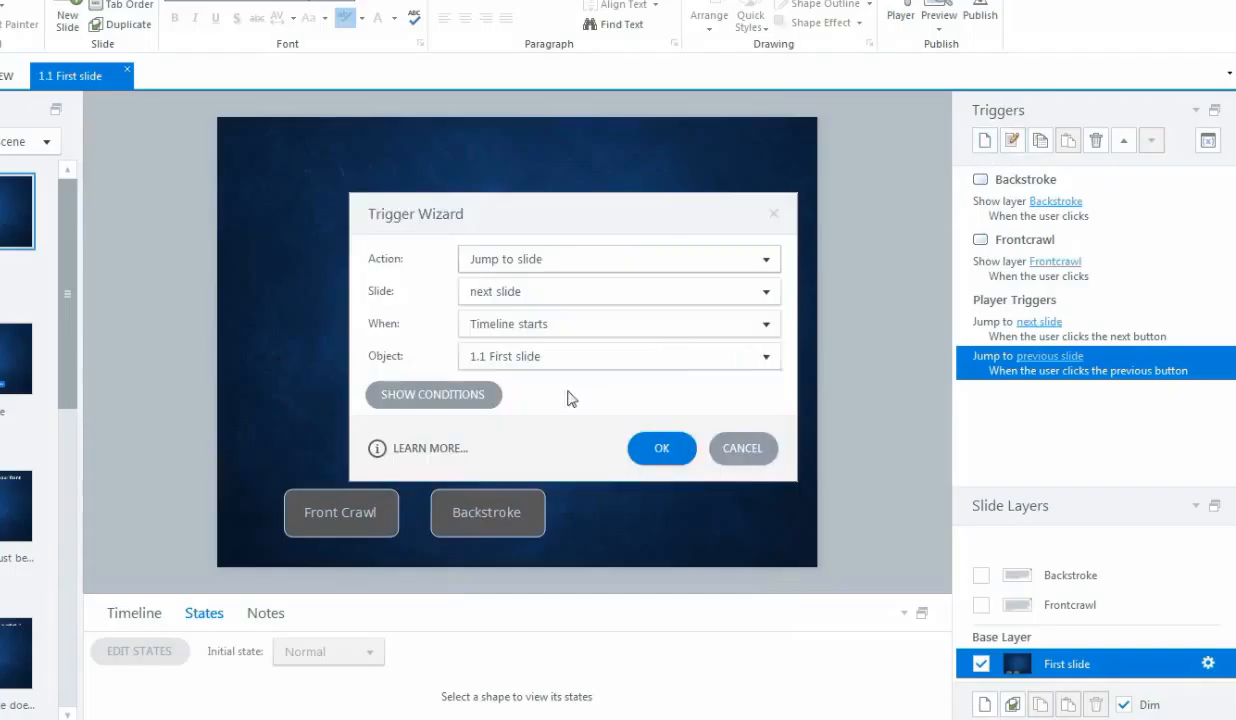
pyautogui.click(765, 261)
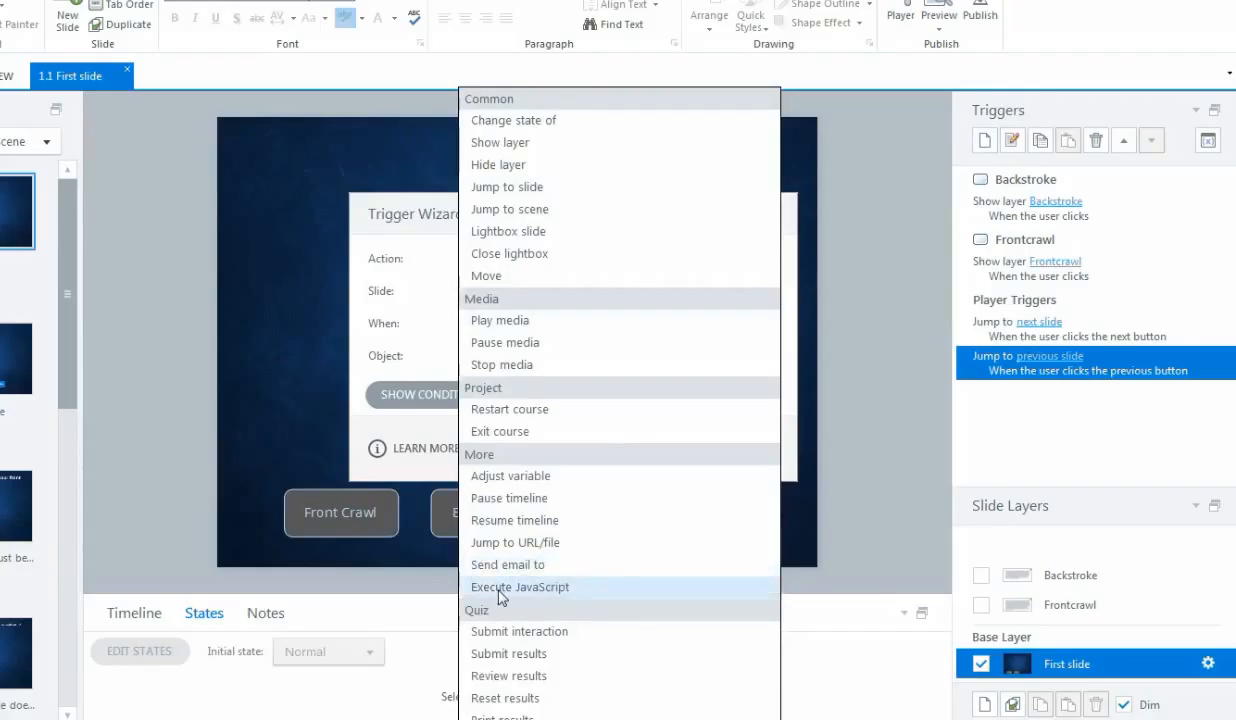
pyautogui.click(395, 210)
pyautogui.moveTo(428, 218); pyautogui.dragTo(421, 172)
# Step: Examine the full list of trigger actions and the slides that the Jump to slide action can target
pyautogui.click(748, 208)
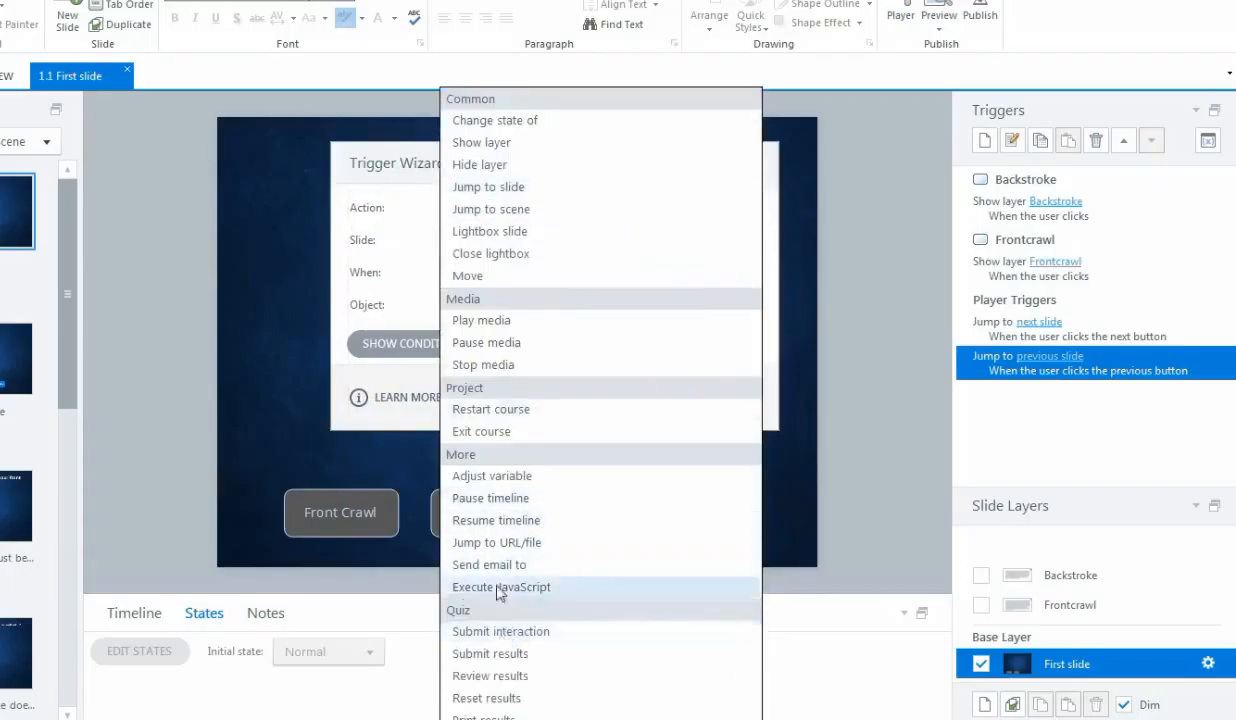
pyautogui.click(413, 174)
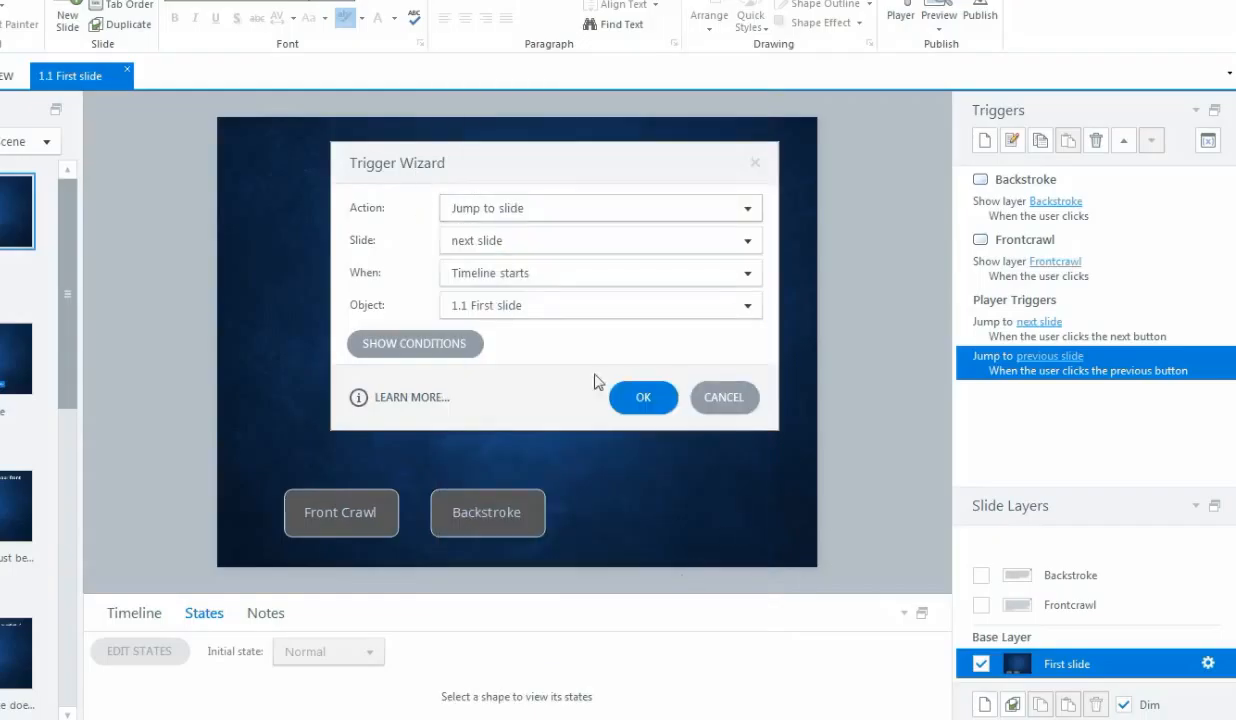
pyautogui.click(740, 208)
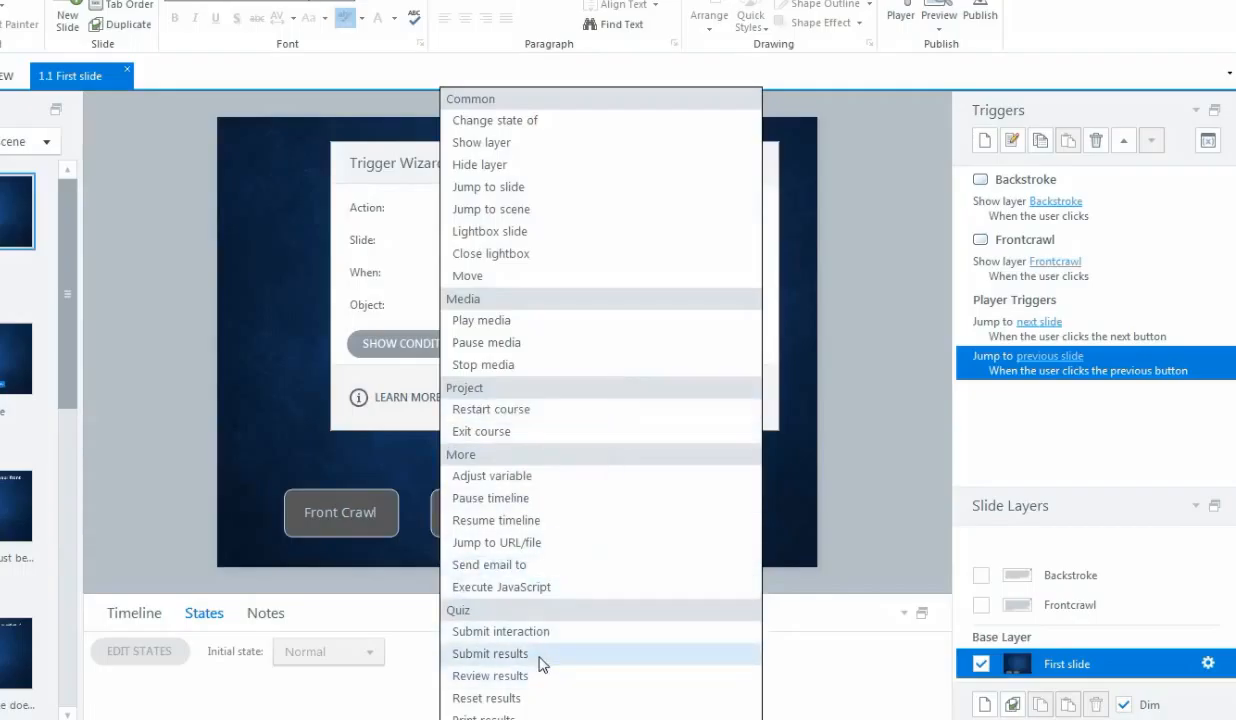
pyautogui.click(785, 414)
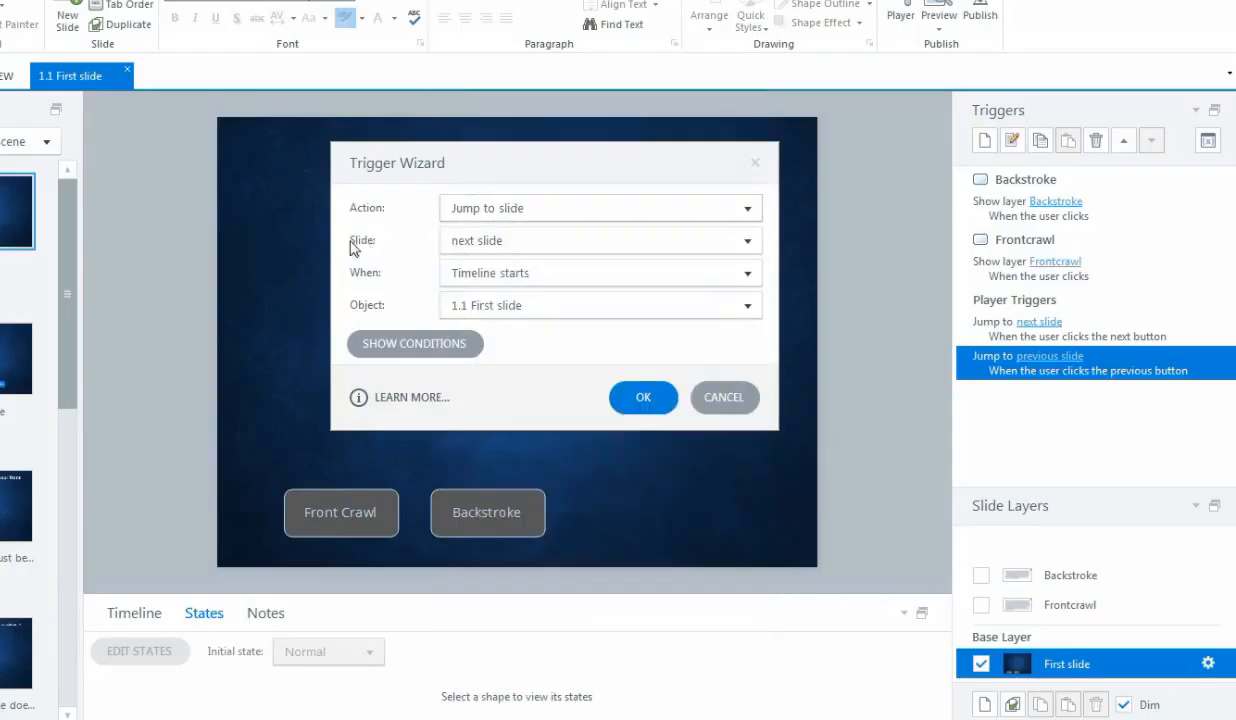
pyautogui.click(607, 244)
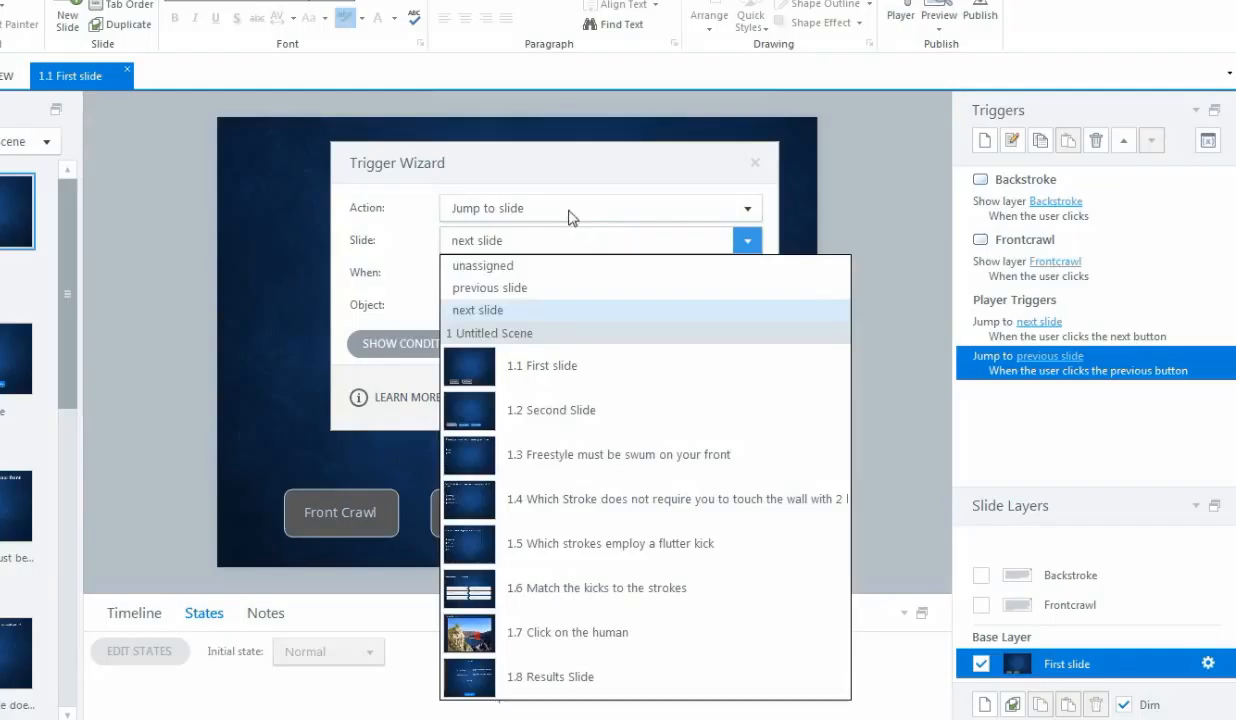
pyautogui.click(372, 243)
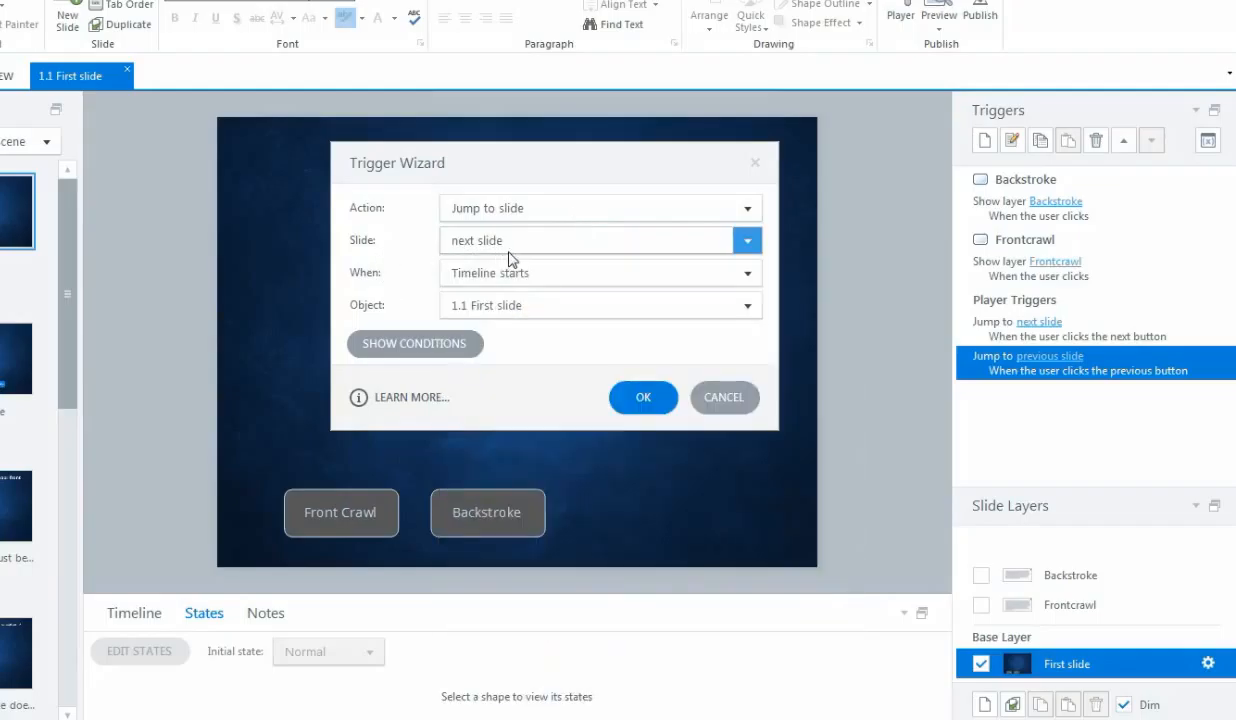
# Step: Set the trigger action to Lightbox slide and review the slides it can target
pyautogui.click(740, 210)
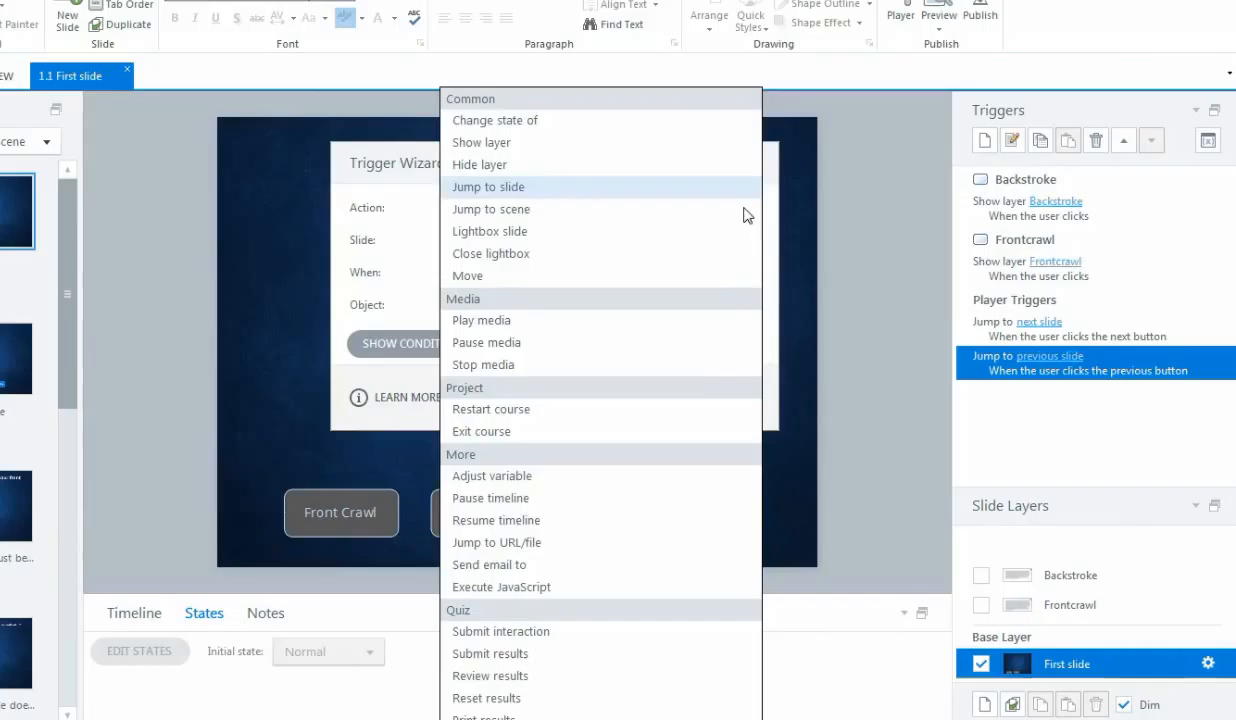
pyautogui.click(630, 233)
pyautogui.click(641, 264)
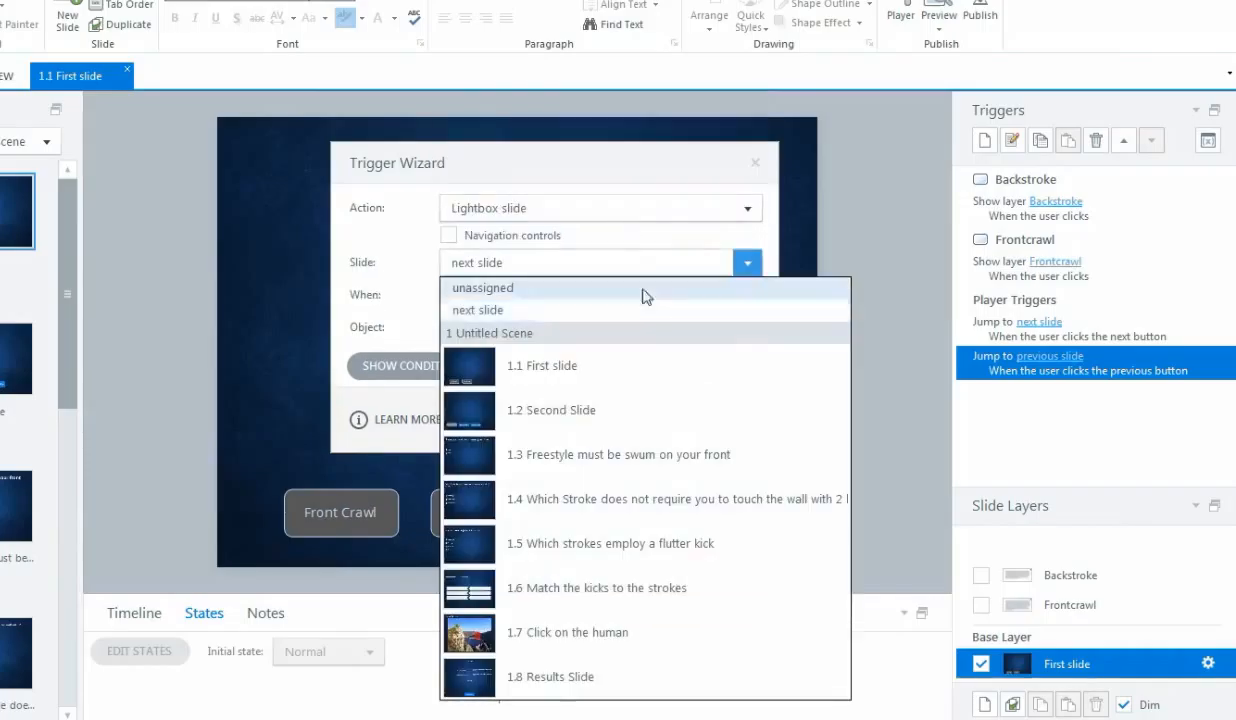
pyautogui.click(383, 243)
pyautogui.click(750, 218)
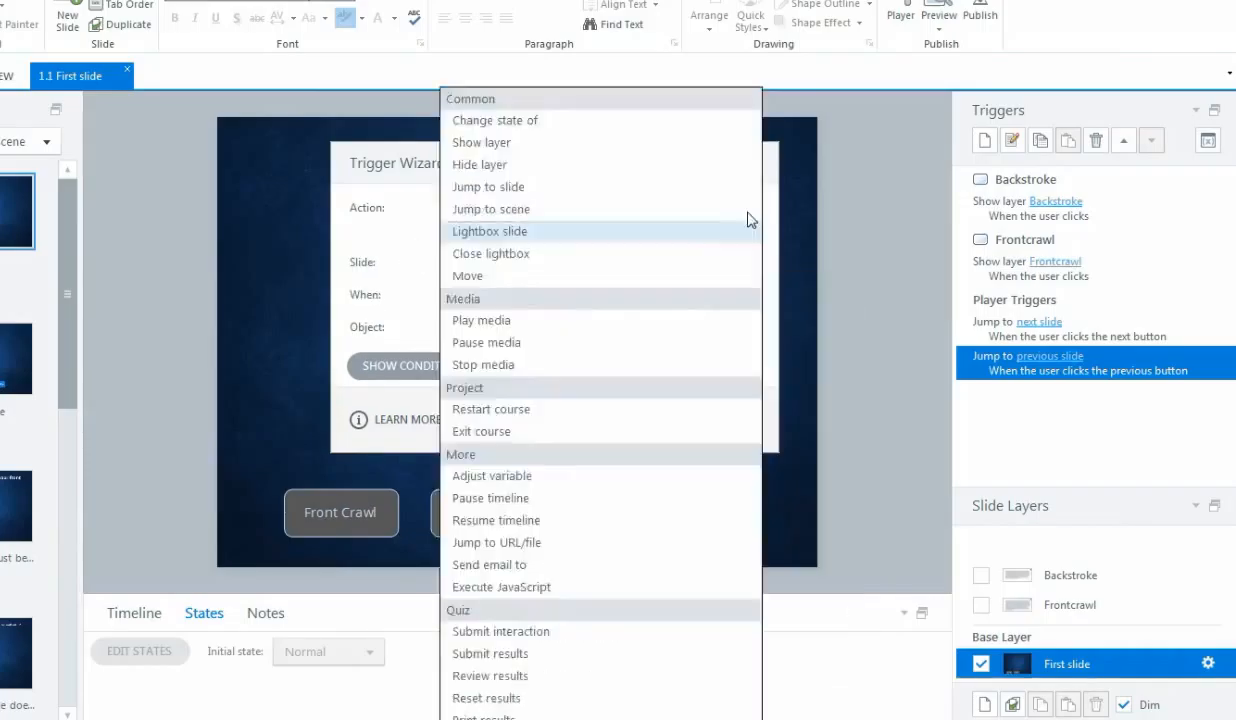
pyautogui.click(430, 234)
# Step: Set the trigger action to Change state of, with the Backstroke button as the object
pyautogui.click(722, 210)
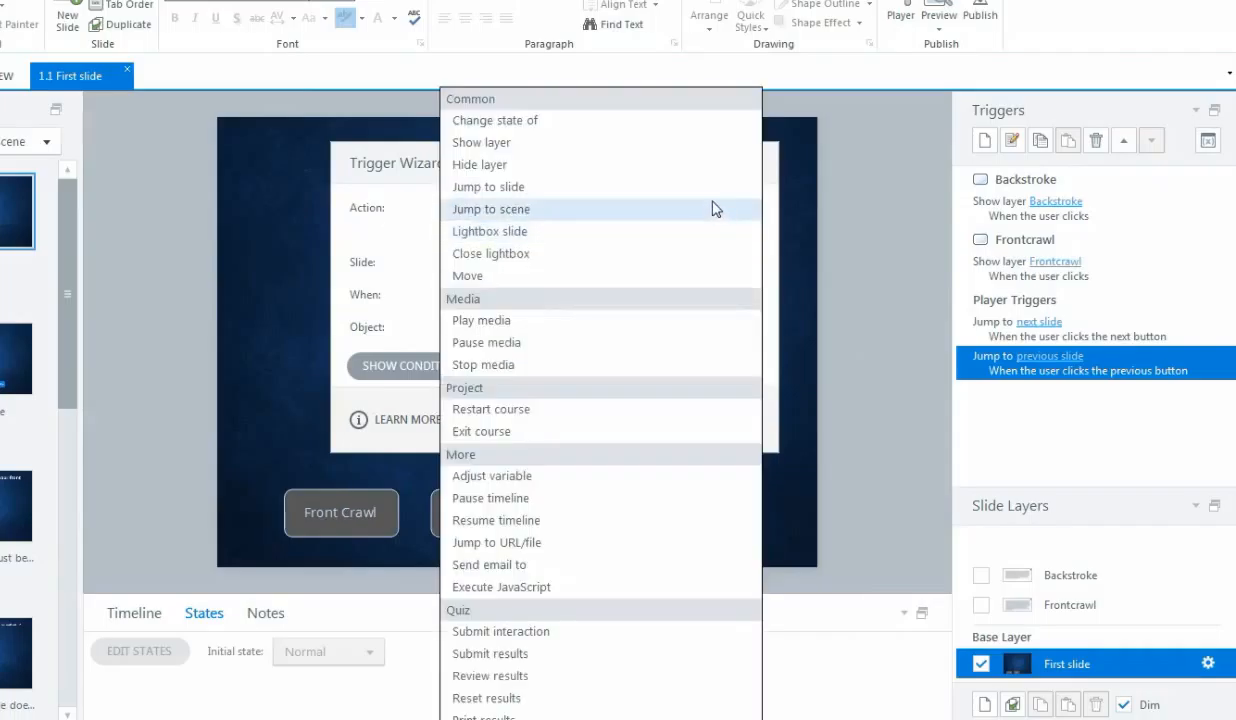
pyautogui.click(620, 120)
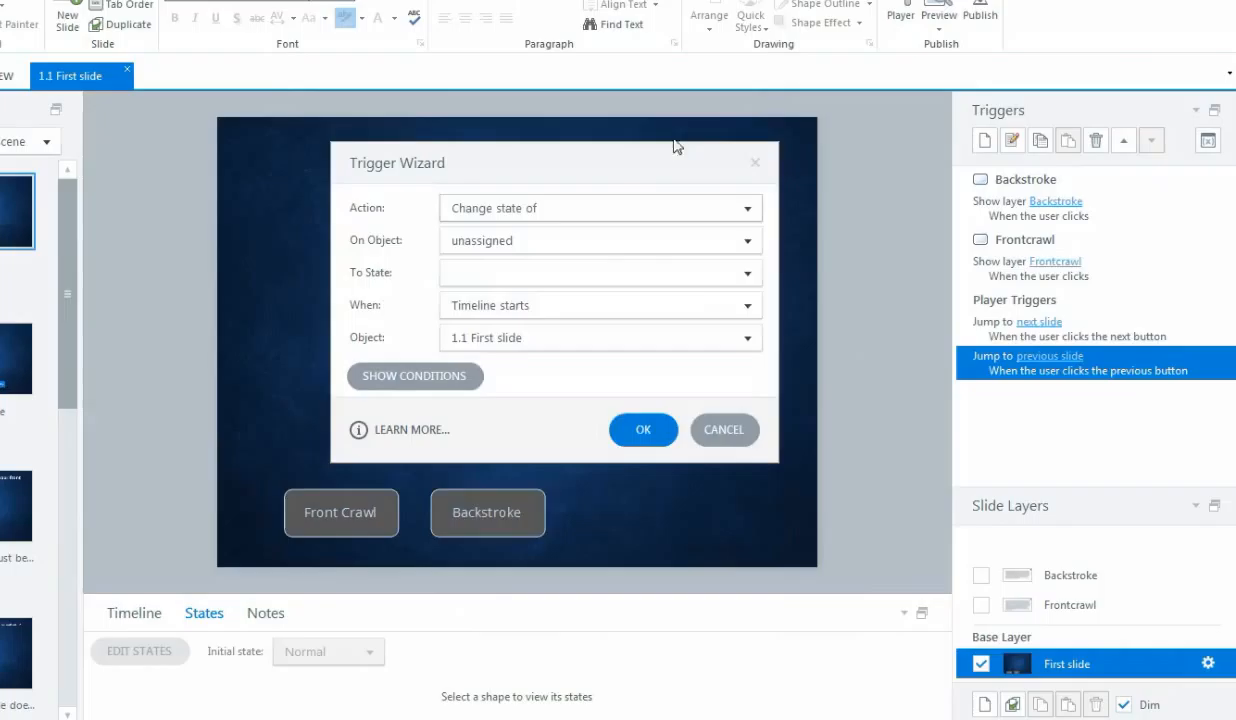
pyautogui.click(632, 241)
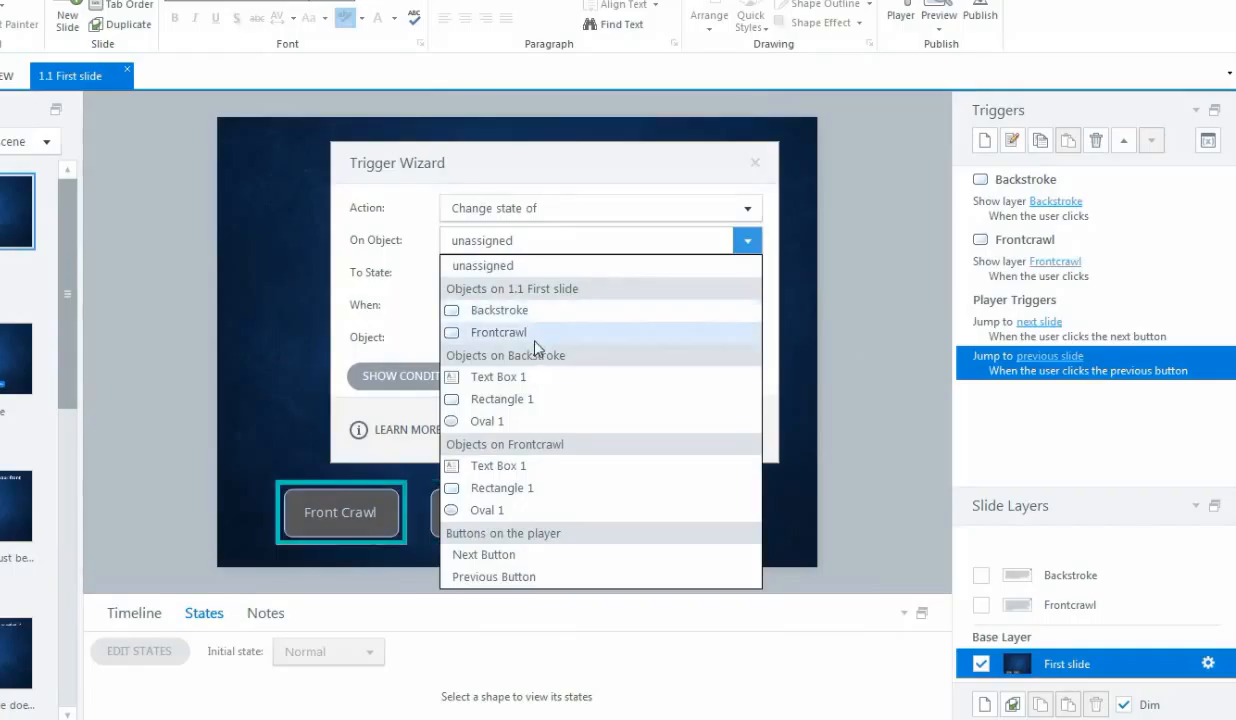
pyautogui.click(518, 311)
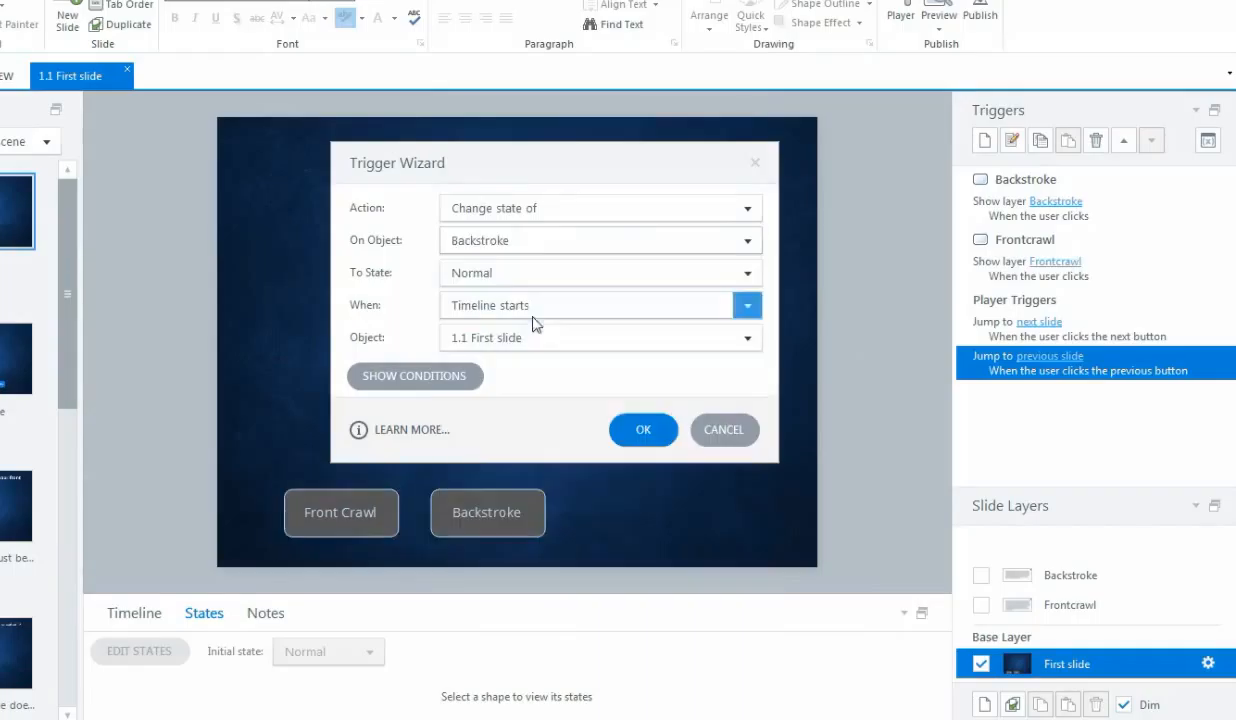
# Step: Set the trigger's target state to Down, with User clicks as the event and Backstroke as the event object
pyautogui.click(545, 278)
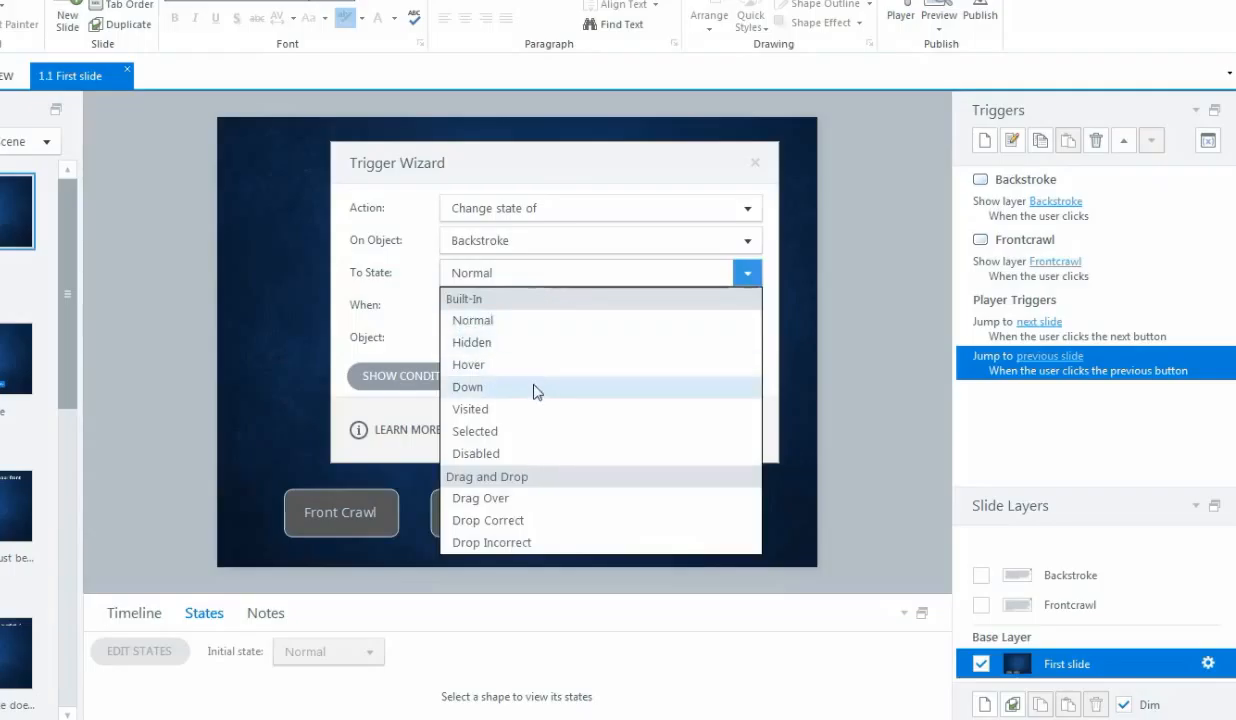
pyautogui.click(537, 389)
pyautogui.click(541, 315)
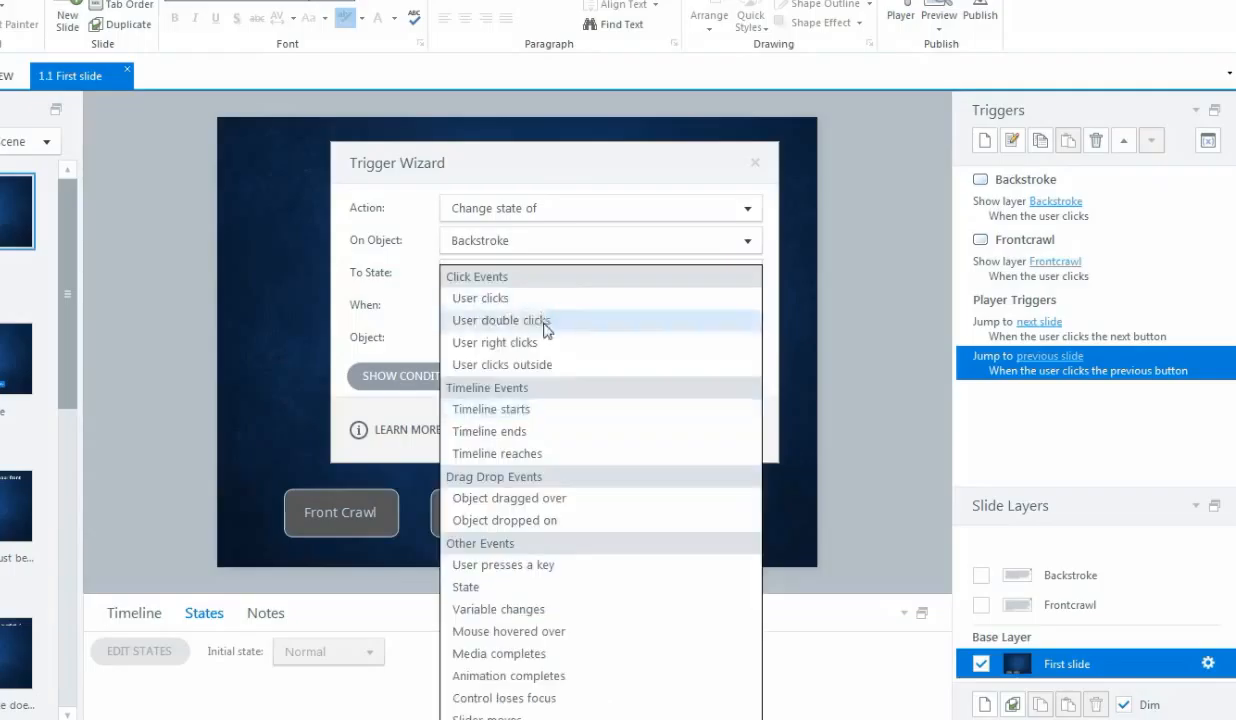
pyautogui.click(533, 308)
pyautogui.click(540, 335)
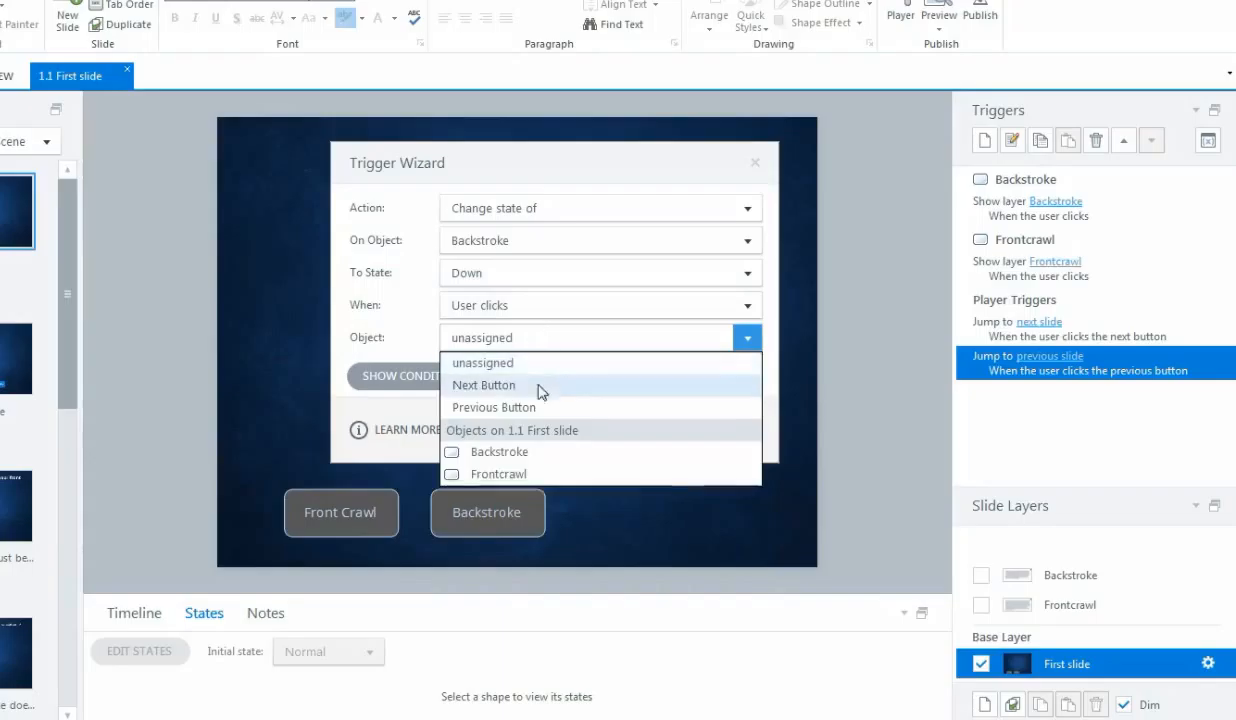
pyautogui.click(514, 456)
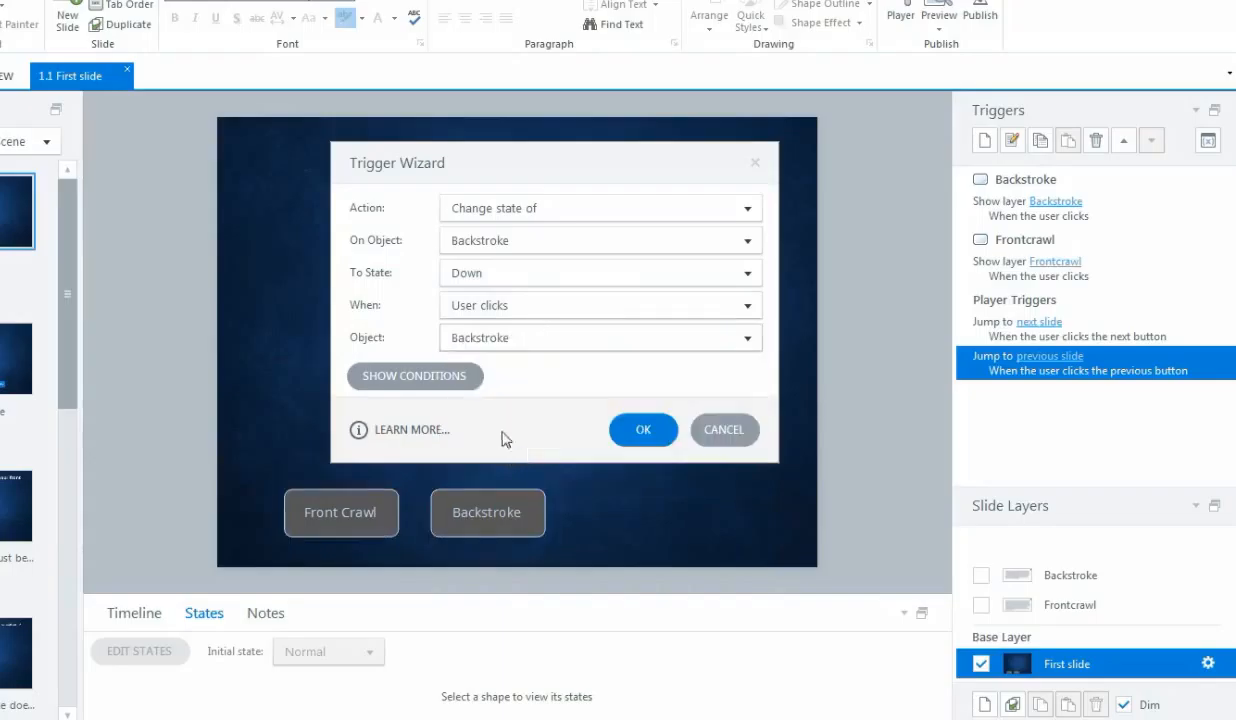
# Step: Change the trigger's target state to Disabled and its event object to Frontcrawl
pyautogui.click(535, 270)
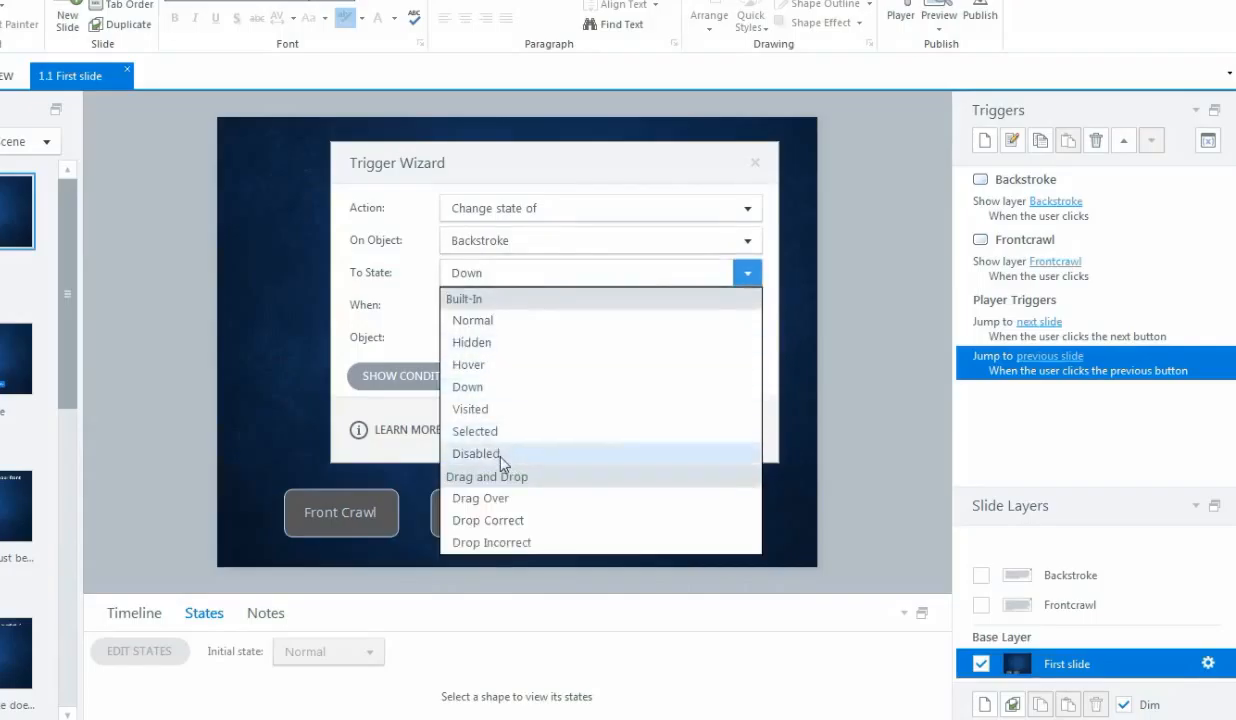
pyautogui.click(503, 452)
pyautogui.click(527, 342)
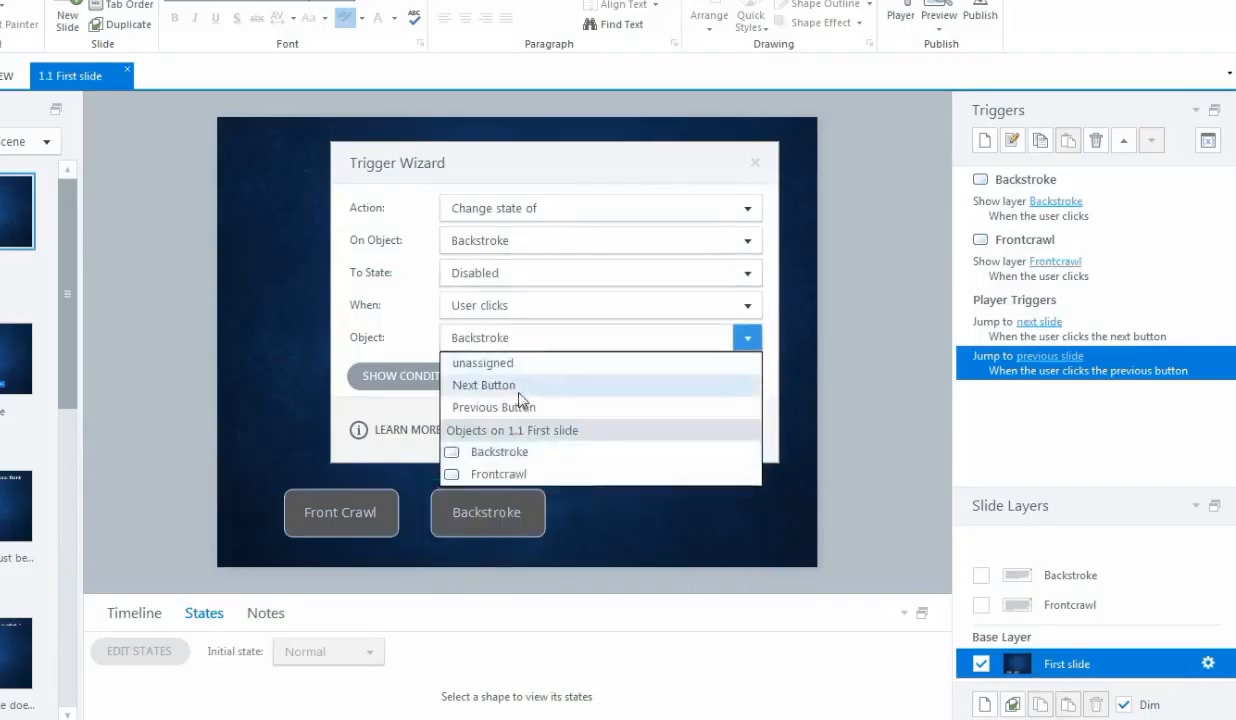
pyautogui.click(519, 476)
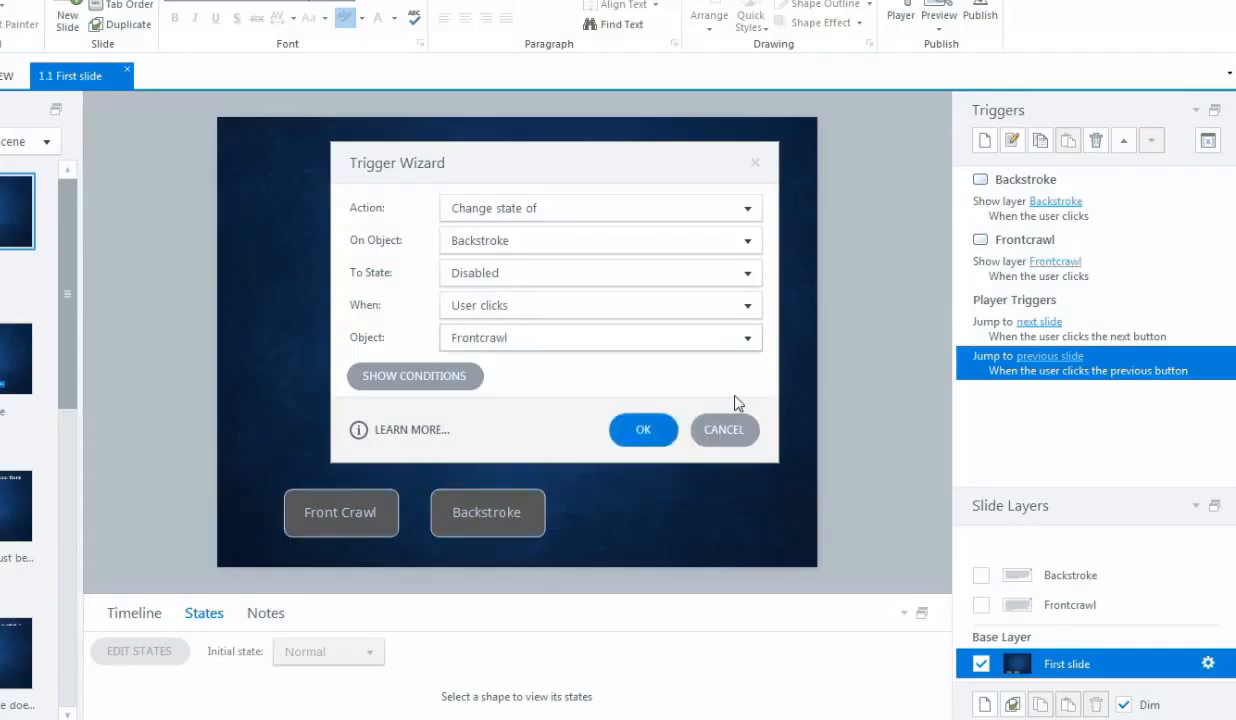
# Step: Set the trigger action to Stop media and review the media sources it can target
pyautogui.click(700, 210)
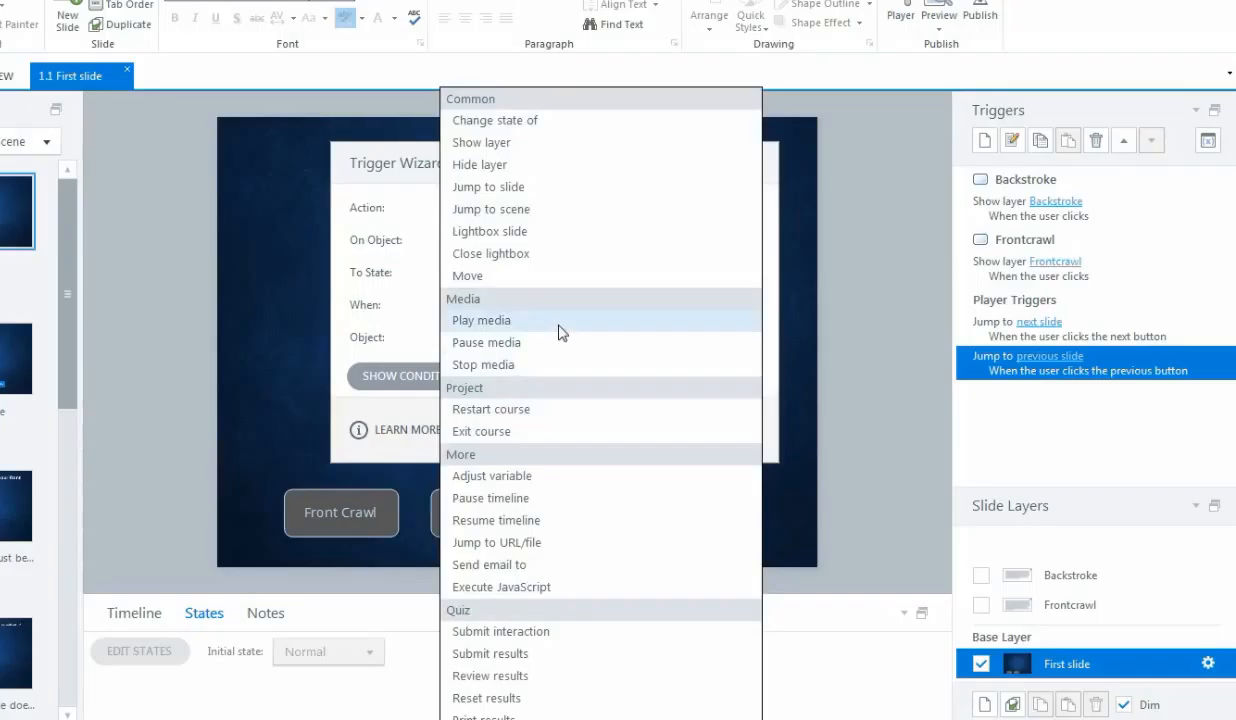
pyautogui.click(552, 363)
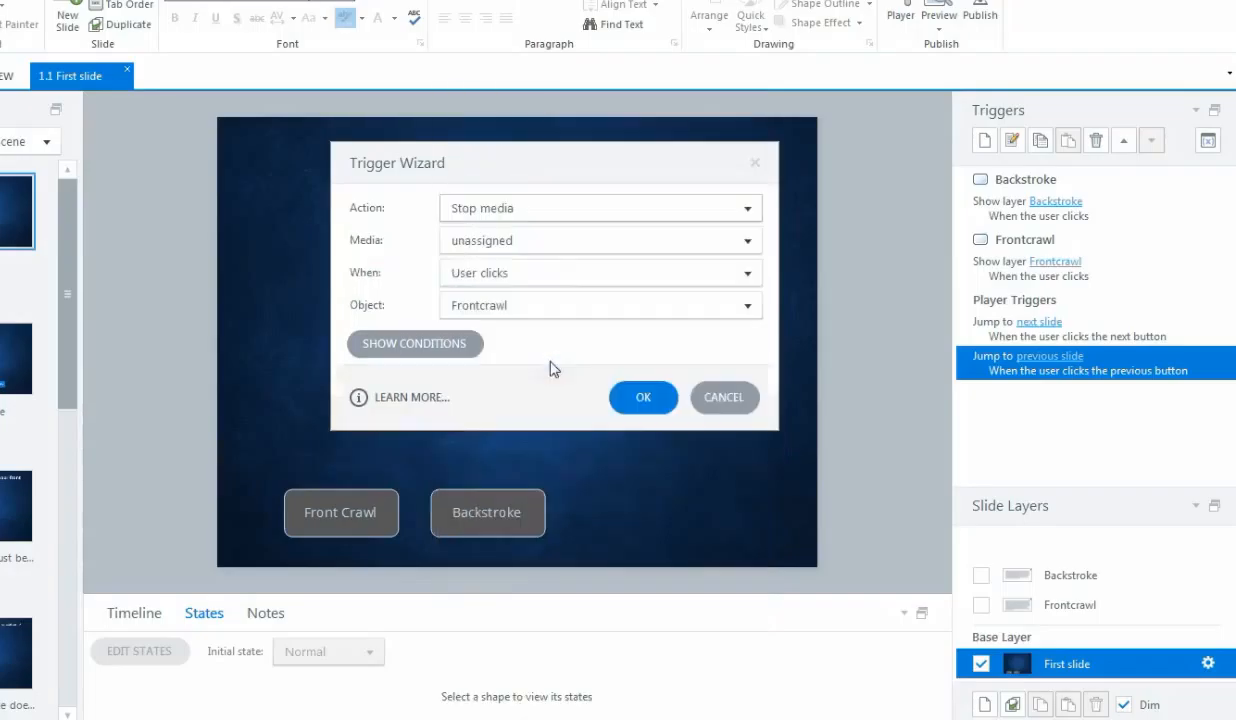
pyautogui.click(572, 244)
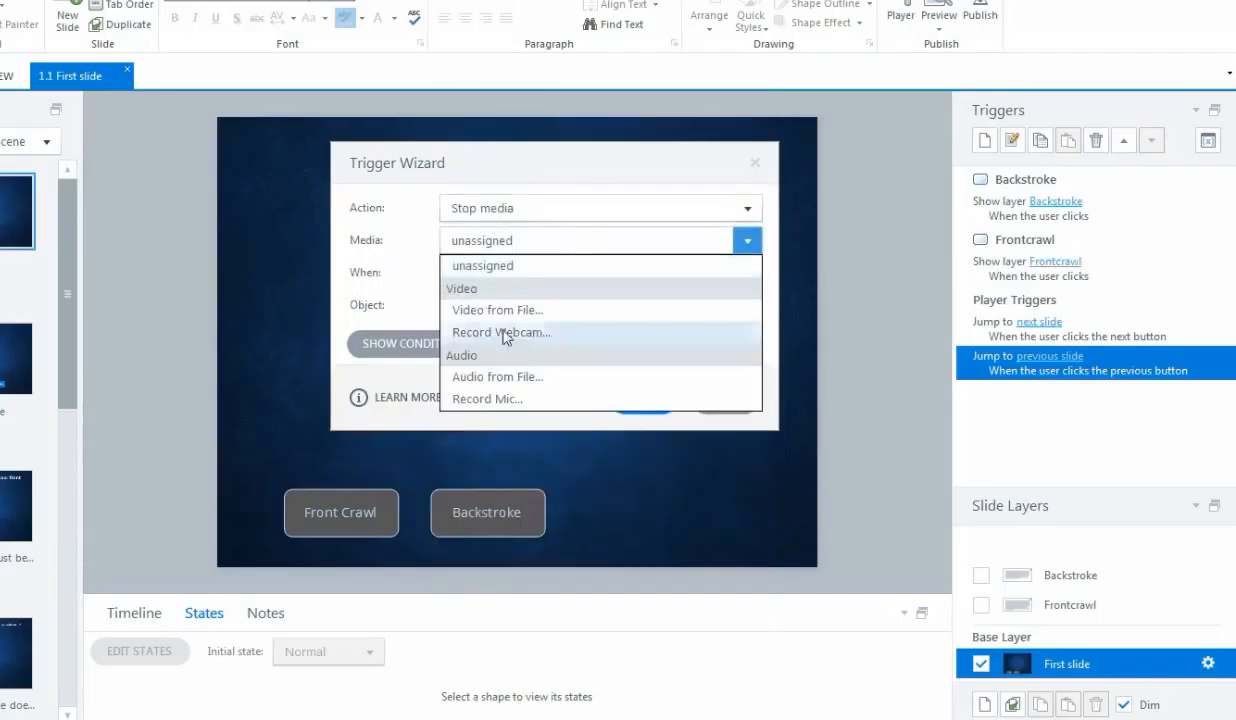
pyautogui.click(405, 268)
# Step: Set the trigger action to Jump to URL/file and review the list of other actions
pyautogui.click(580, 212)
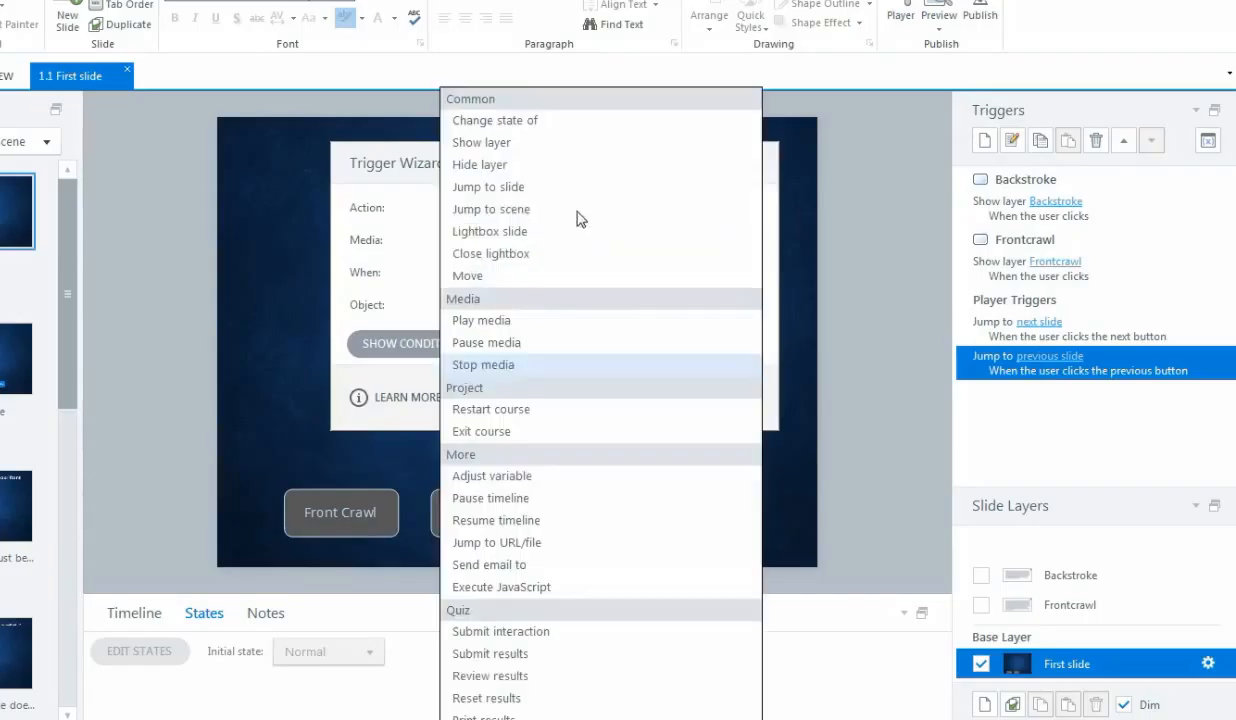
pyautogui.click(493, 548)
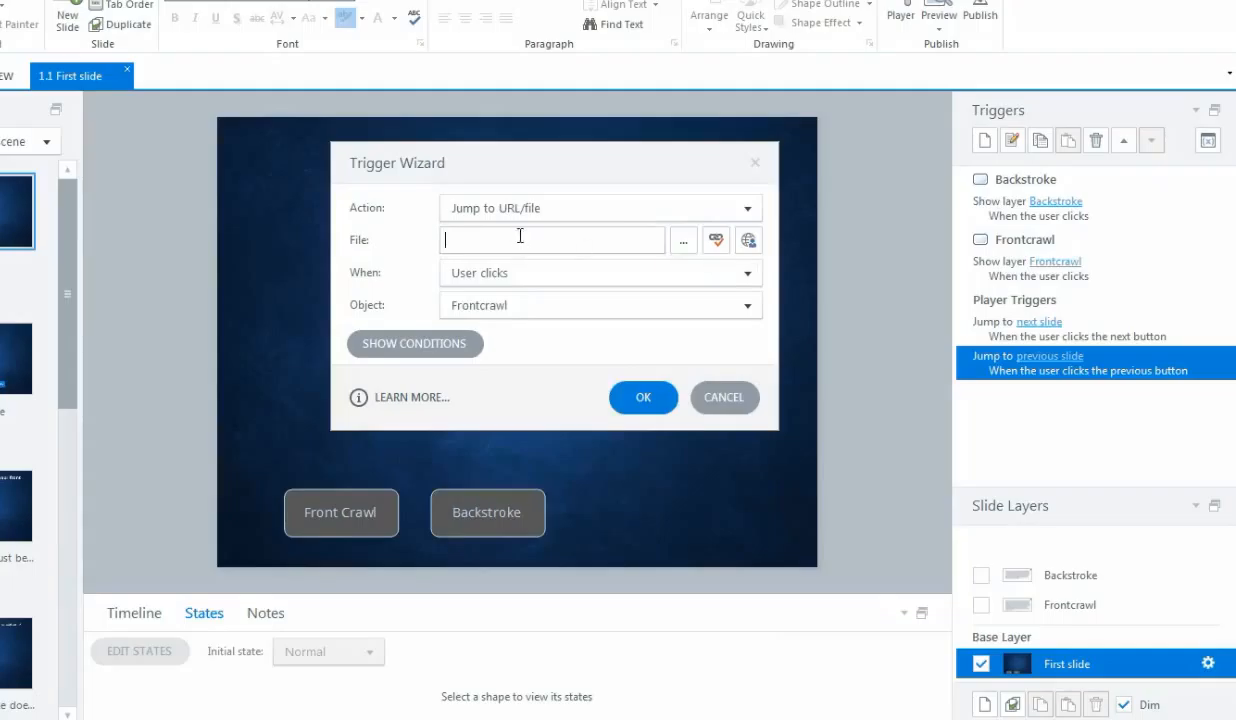
pyautogui.click(685, 212)
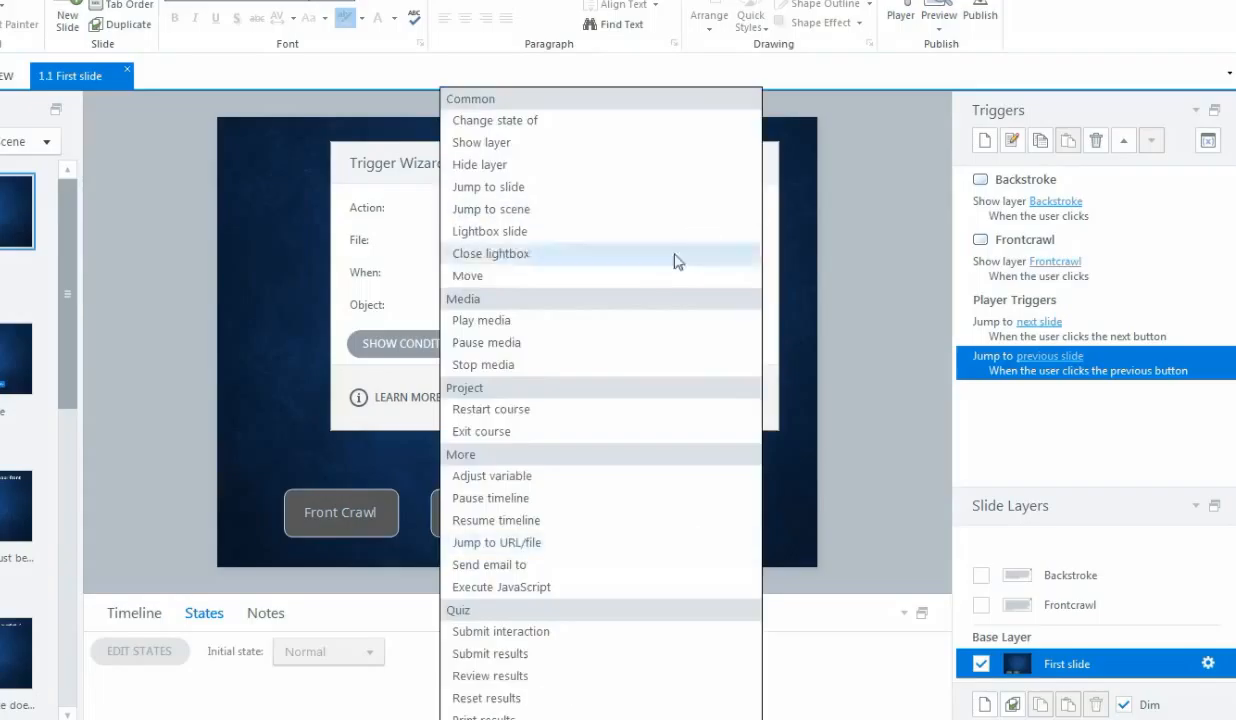
pyautogui.click(408, 270)
# Step: Set the trigger action to Show layer, with Backstroke as the layer
pyautogui.click(516, 211)
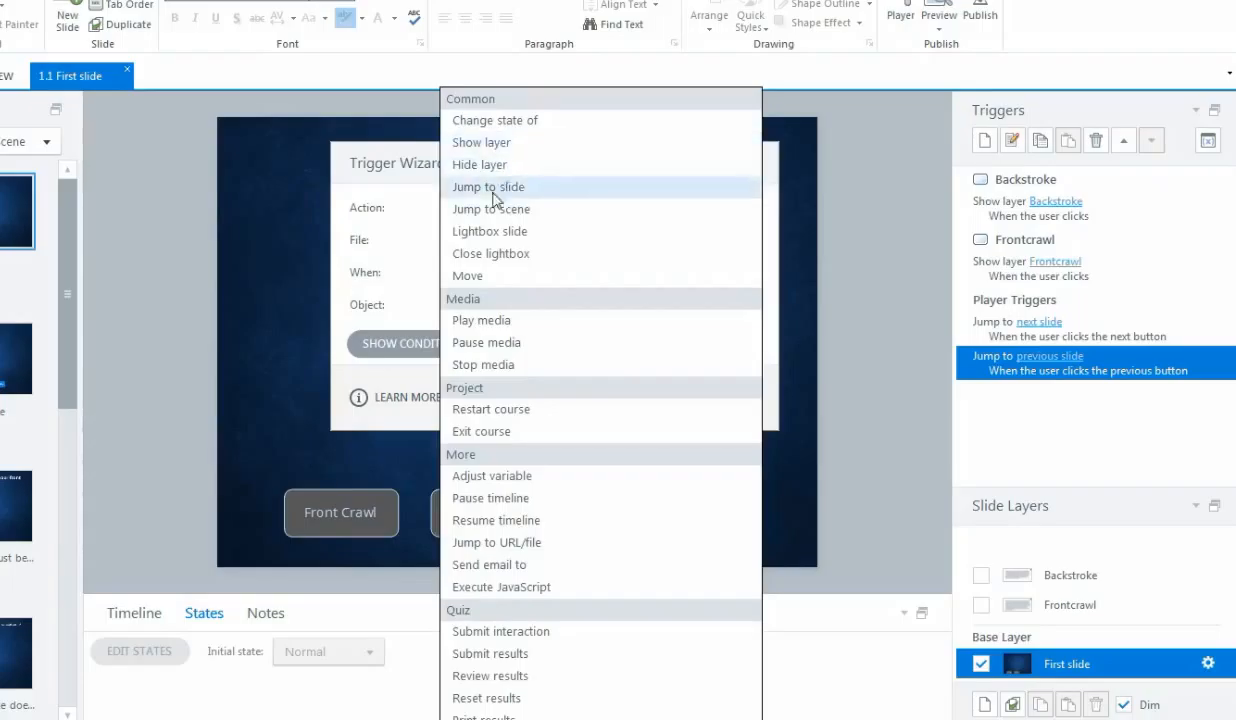
pyautogui.click(500, 150)
pyautogui.click(505, 248)
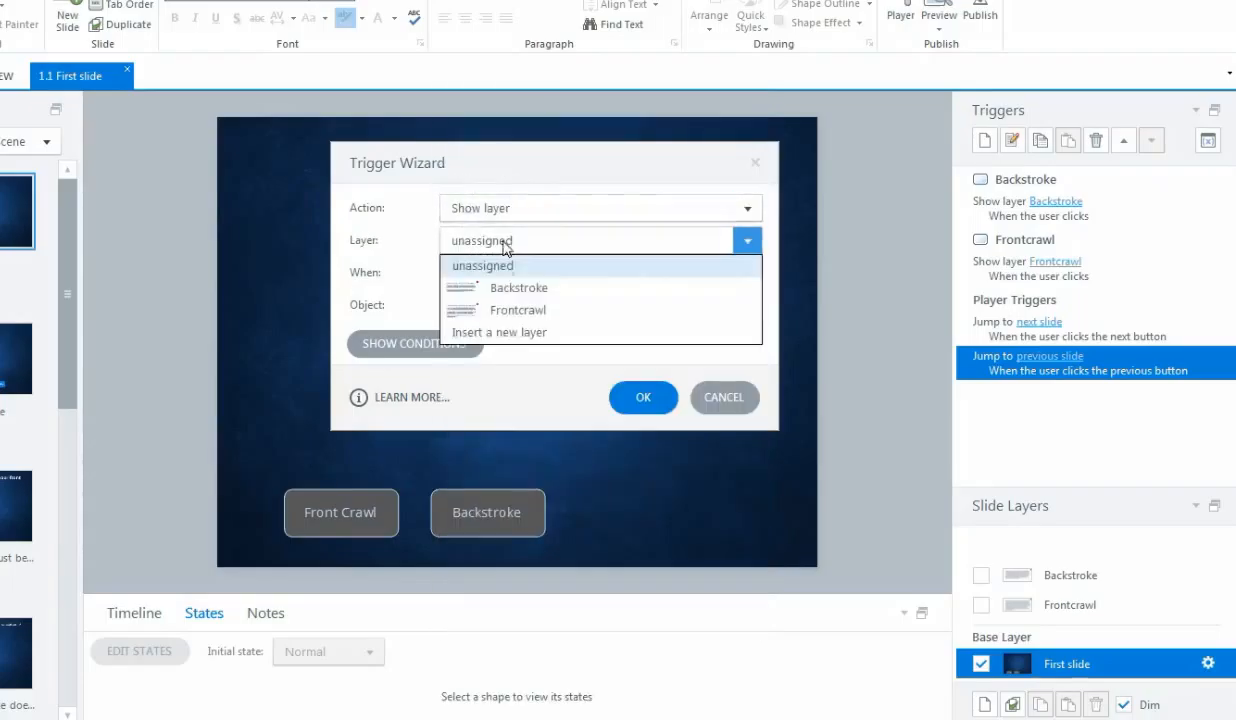
pyautogui.click(492, 283)
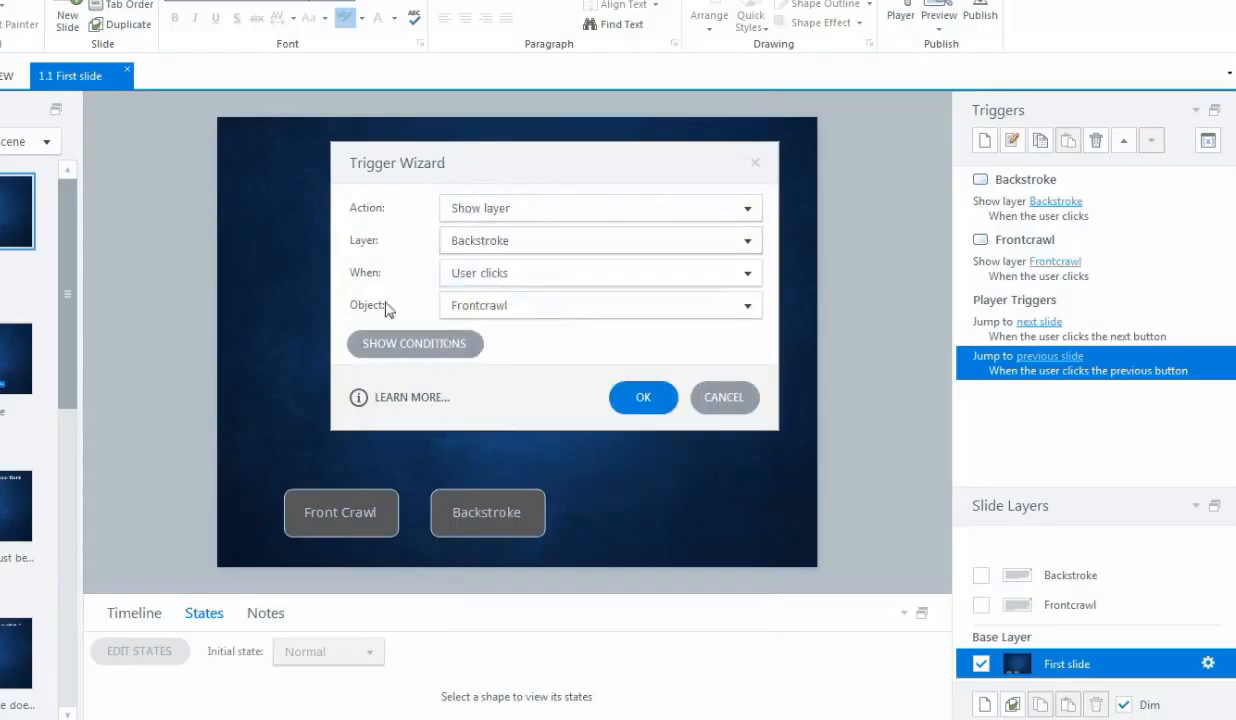
# Step: Set the trigger's event to Timeline reaches with Time as the reference, and discard the trigger
pyautogui.click(485, 274)
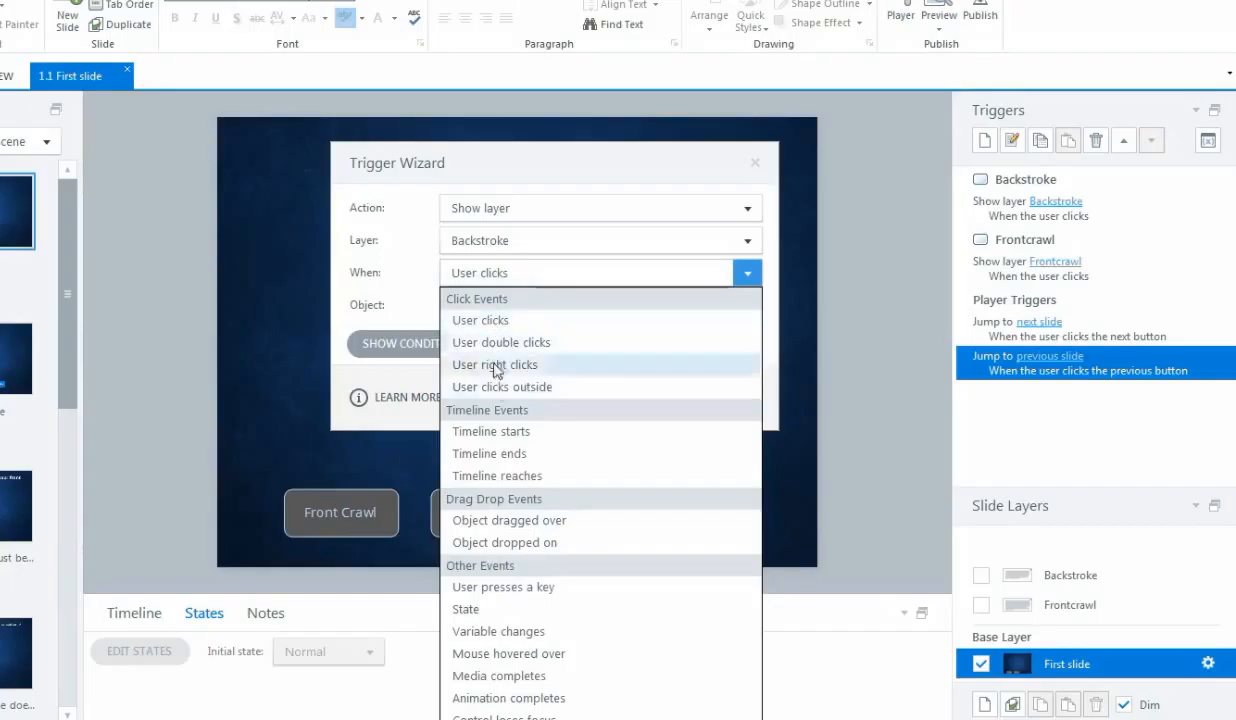
pyautogui.click(476, 478)
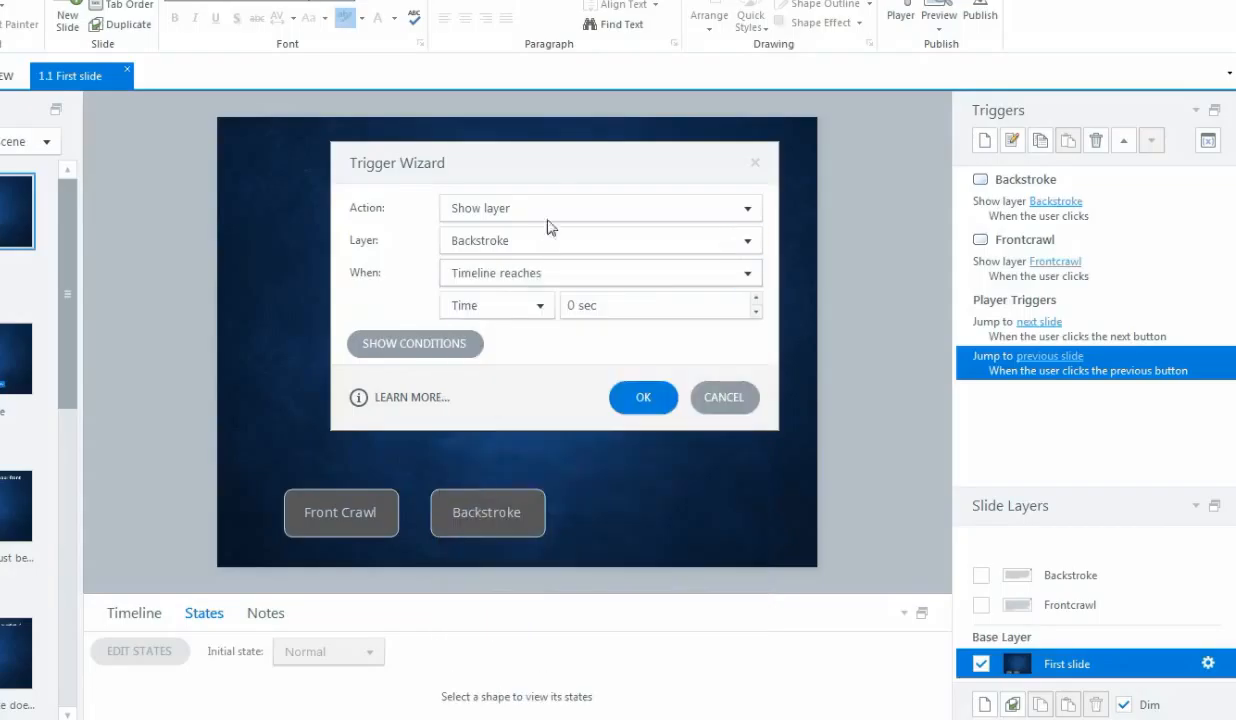
pyautogui.moveTo(553, 166); pyautogui.dragTo(512, 172)
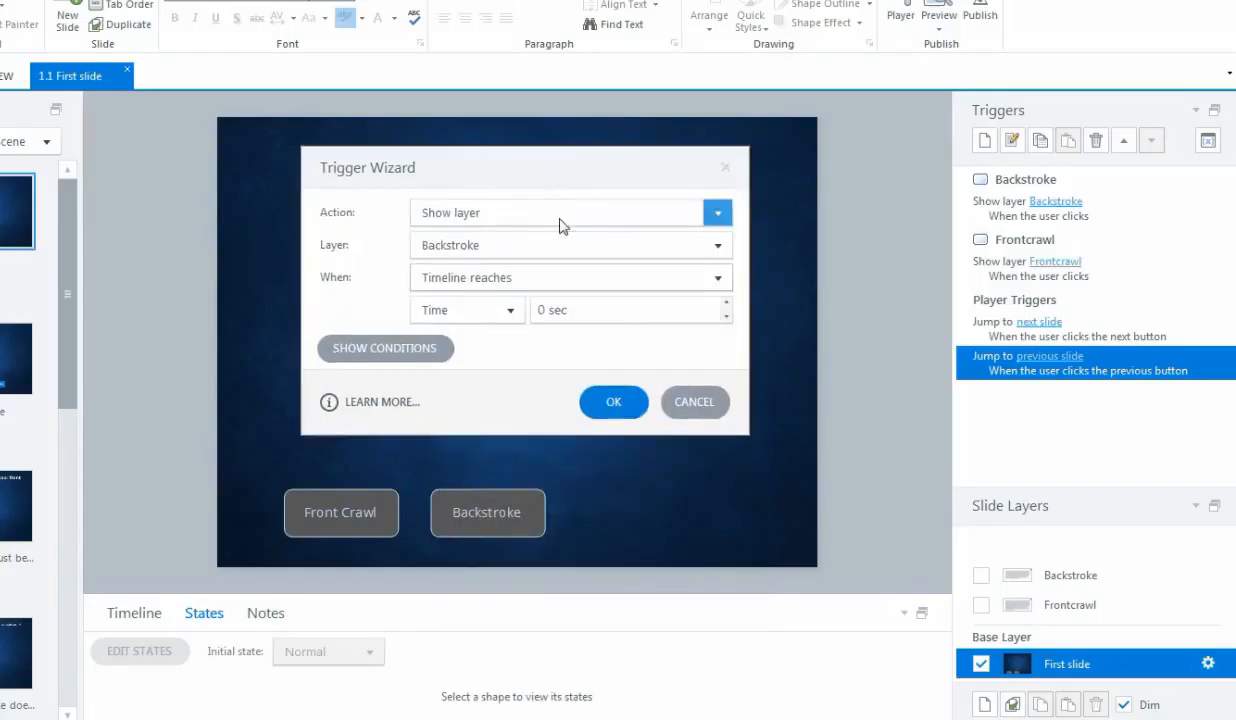
pyautogui.click(509, 314)
pyautogui.click(472, 325)
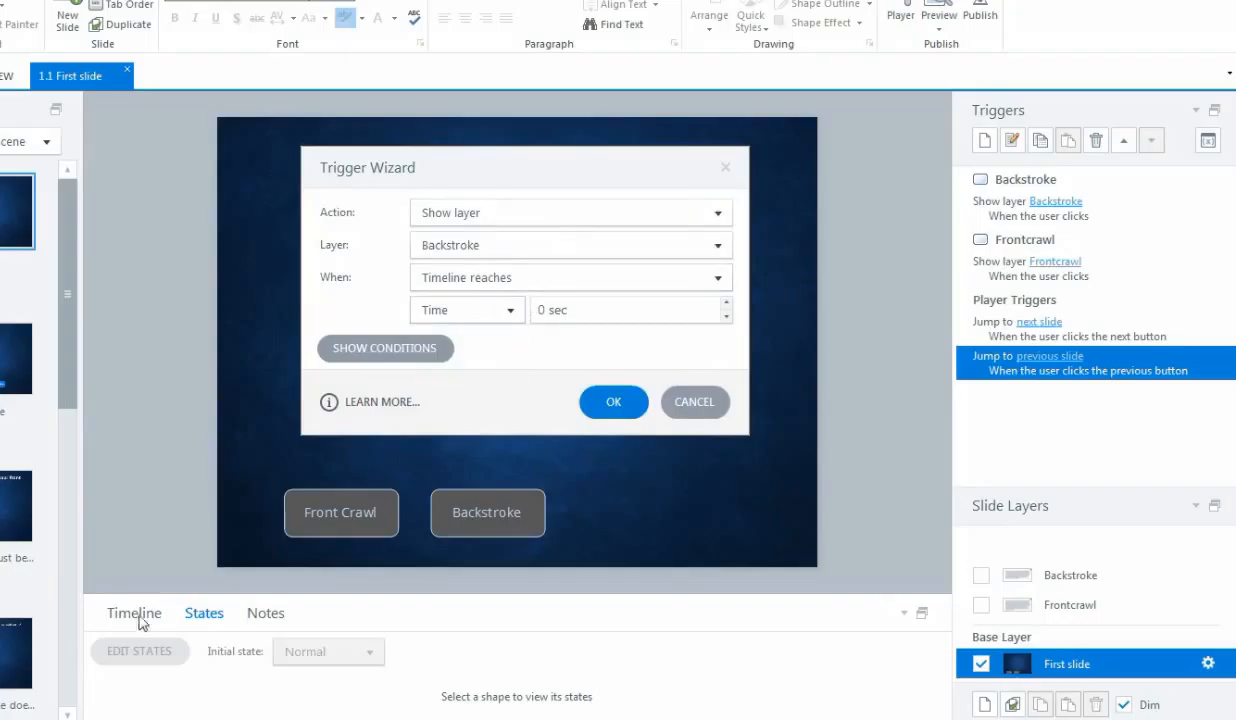
pyautogui.click(694, 401)
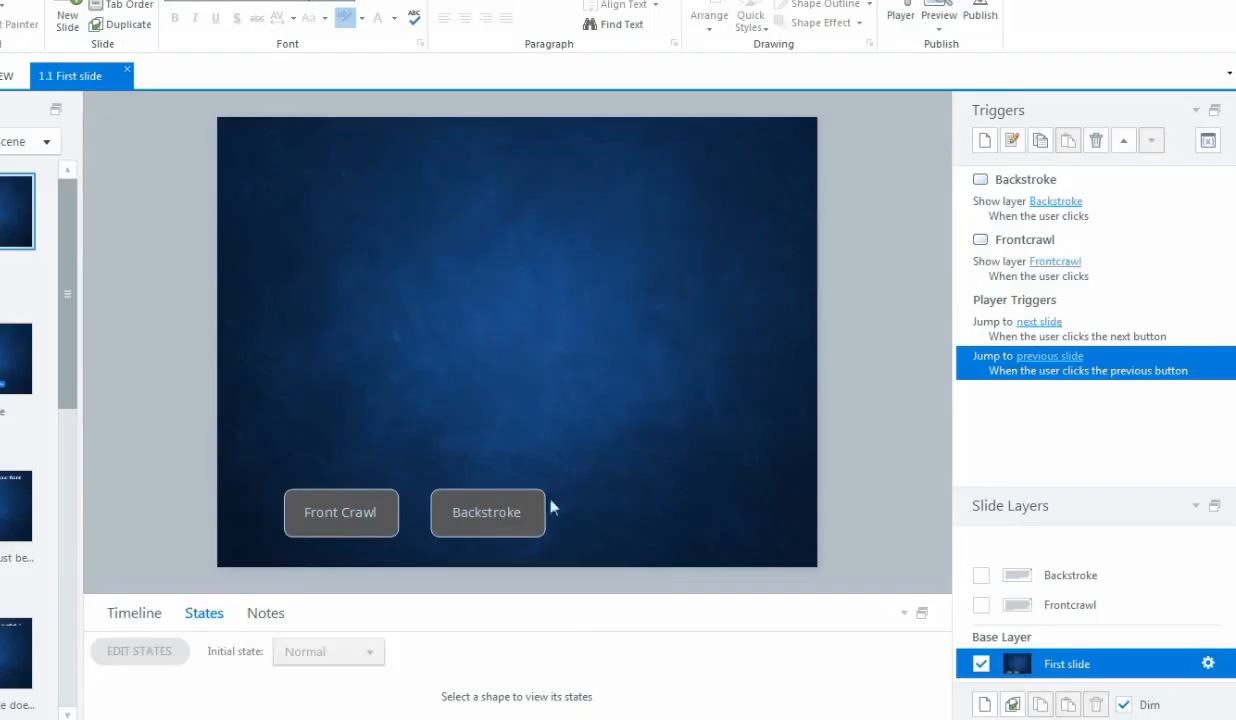
# Step: Add cue points at the start and at 1.92 s on the first slide's timeline
pyautogui.click(132, 612)
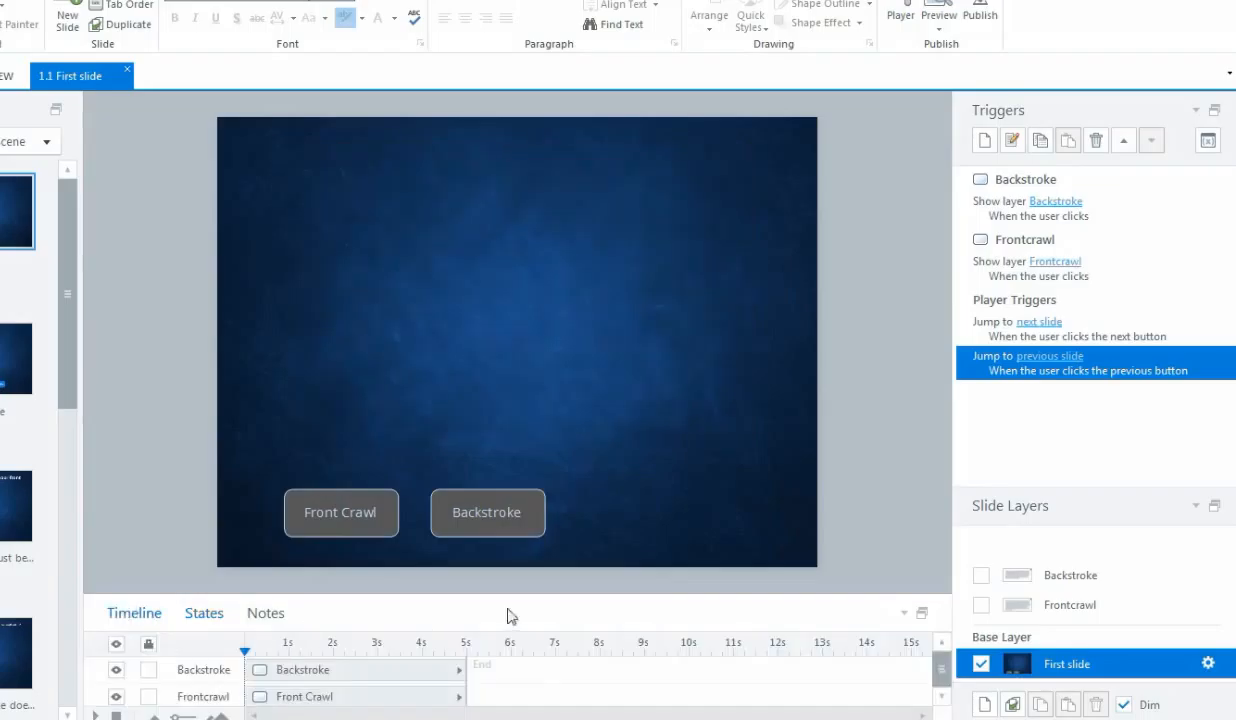
pyautogui.moveTo(245, 648); pyautogui.dragTo(328, 650)
pyautogui.rightClick(330, 656)
pyautogui.click(360, 665)
# Step: Start a new trigger that jumps to the next slide when the timeline reaches cue point #2 (1.92s)
pyautogui.click(986, 146)
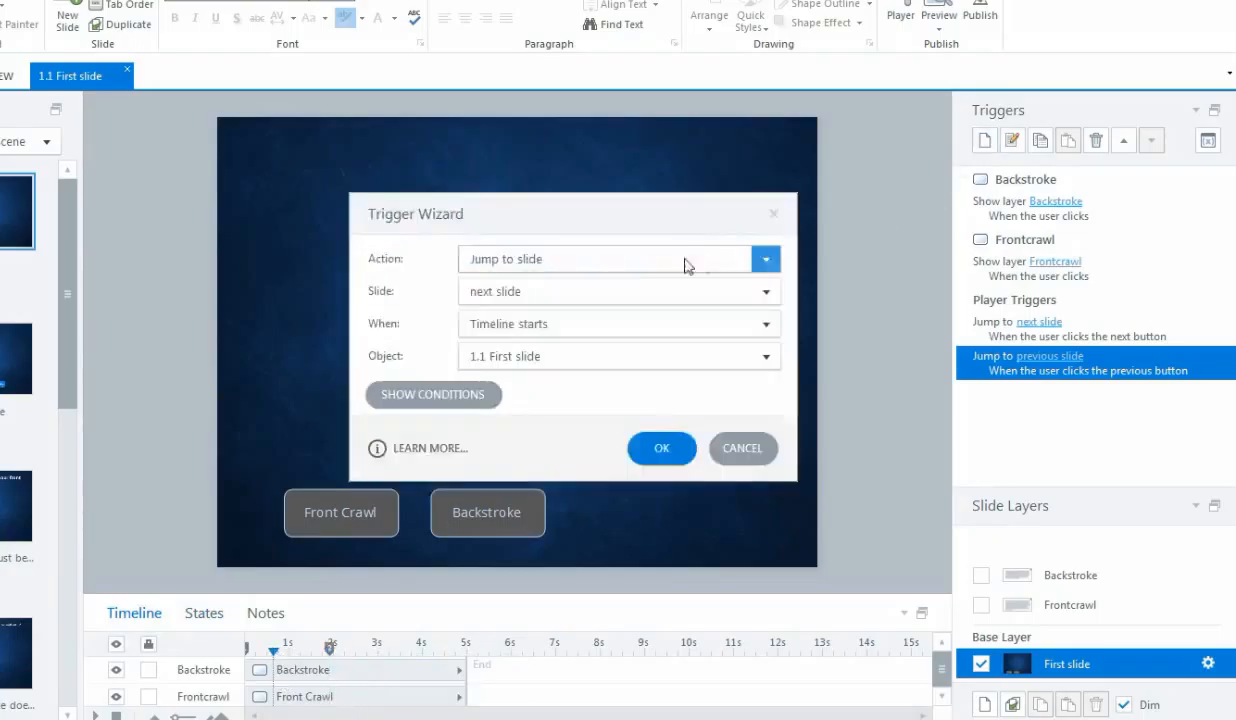
pyautogui.click(537, 330)
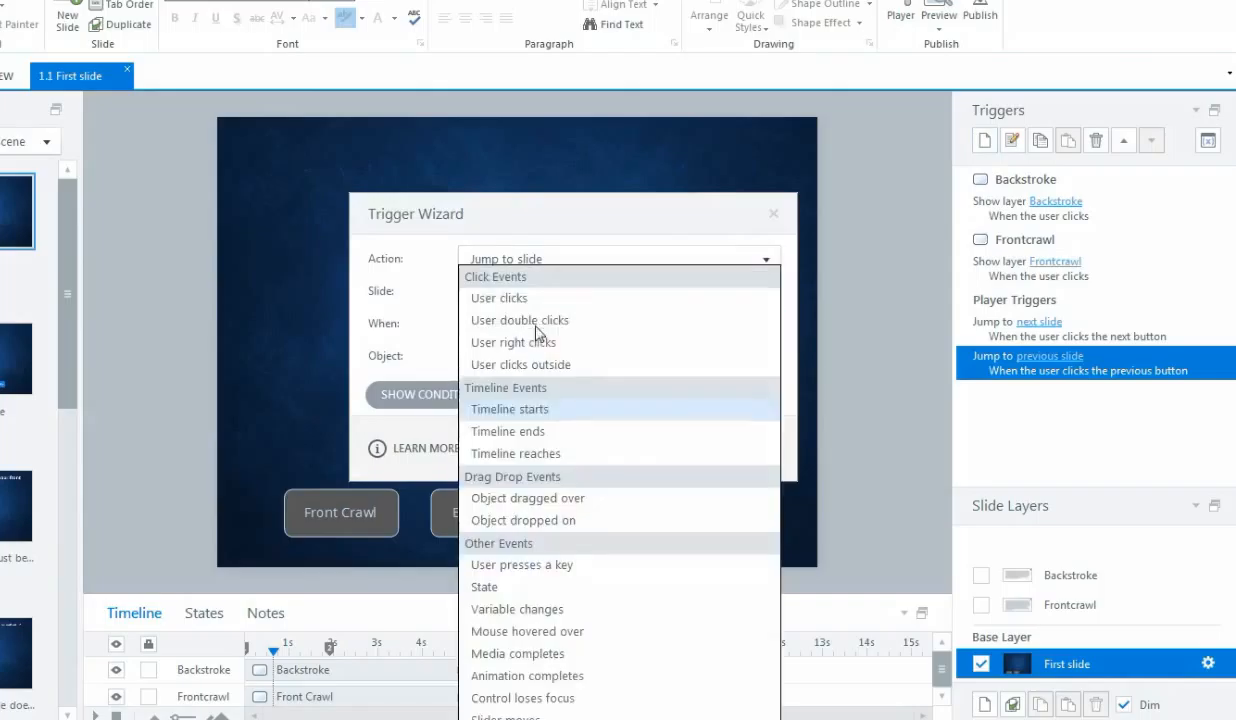
pyautogui.click(545, 353)
pyautogui.click(752, 323)
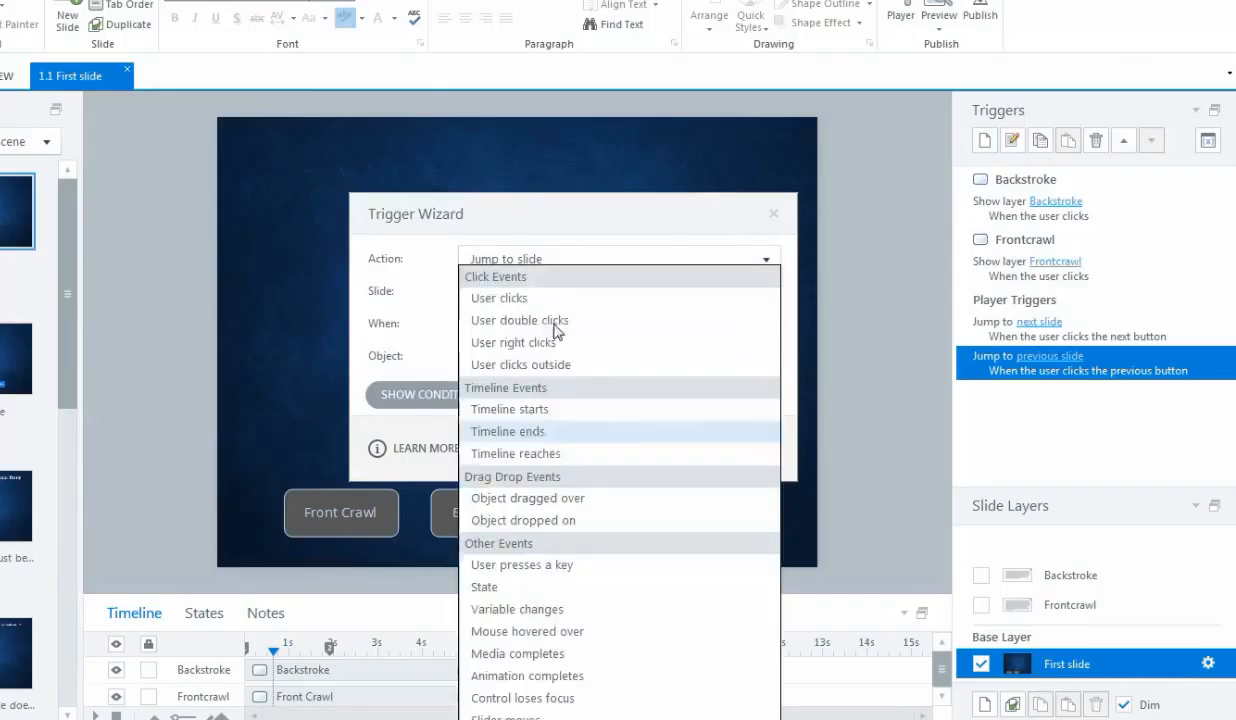
pyautogui.click(549, 453)
pyautogui.click(548, 356)
pyautogui.click(490, 402)
pyautogui.click(688, 360)
pyautogui.click(640, 403)
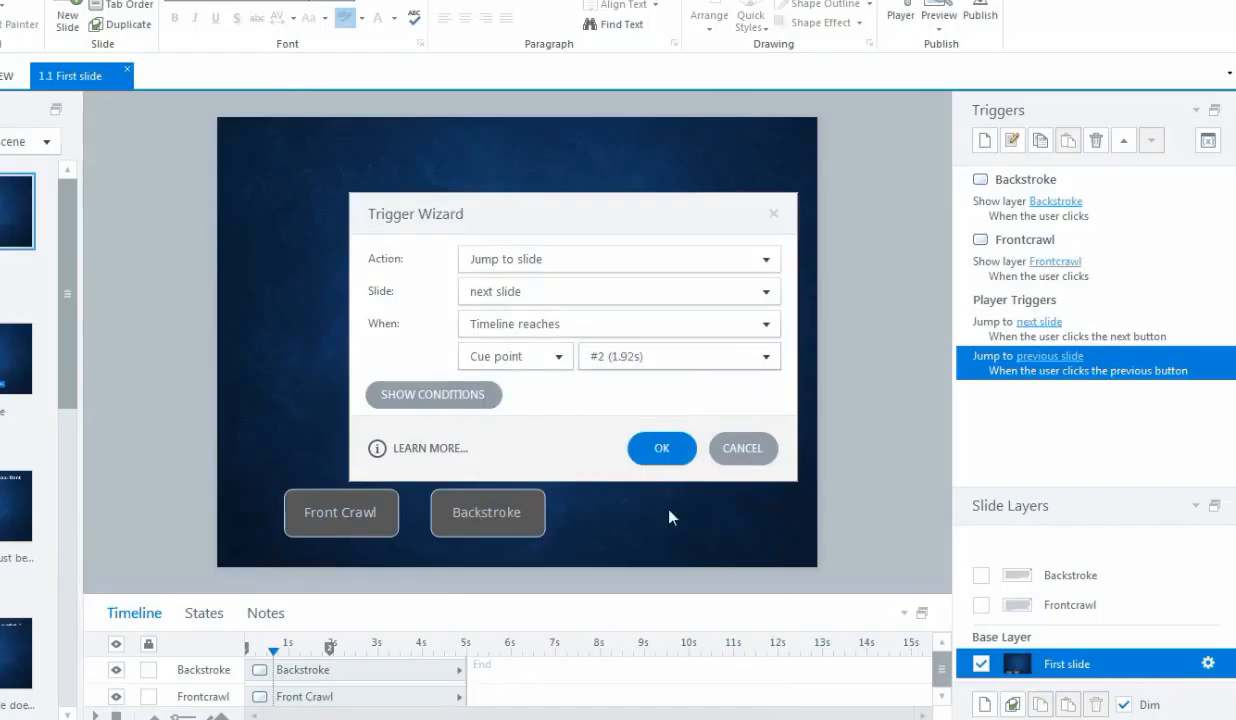
# Step: Try Play media as the trigger action, and switch it to Jump to slide with 1.2 Second Slide as the target
pyautogui.click(712, 262)
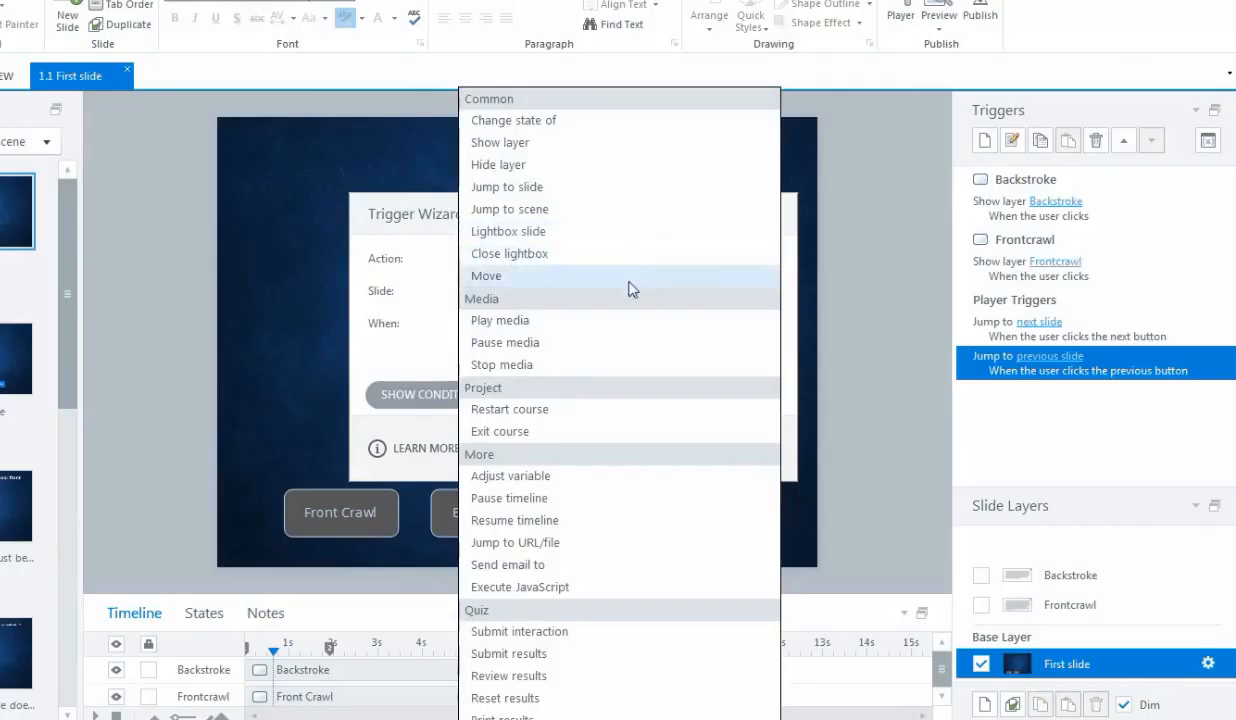
pyautogui.click(618, 322)
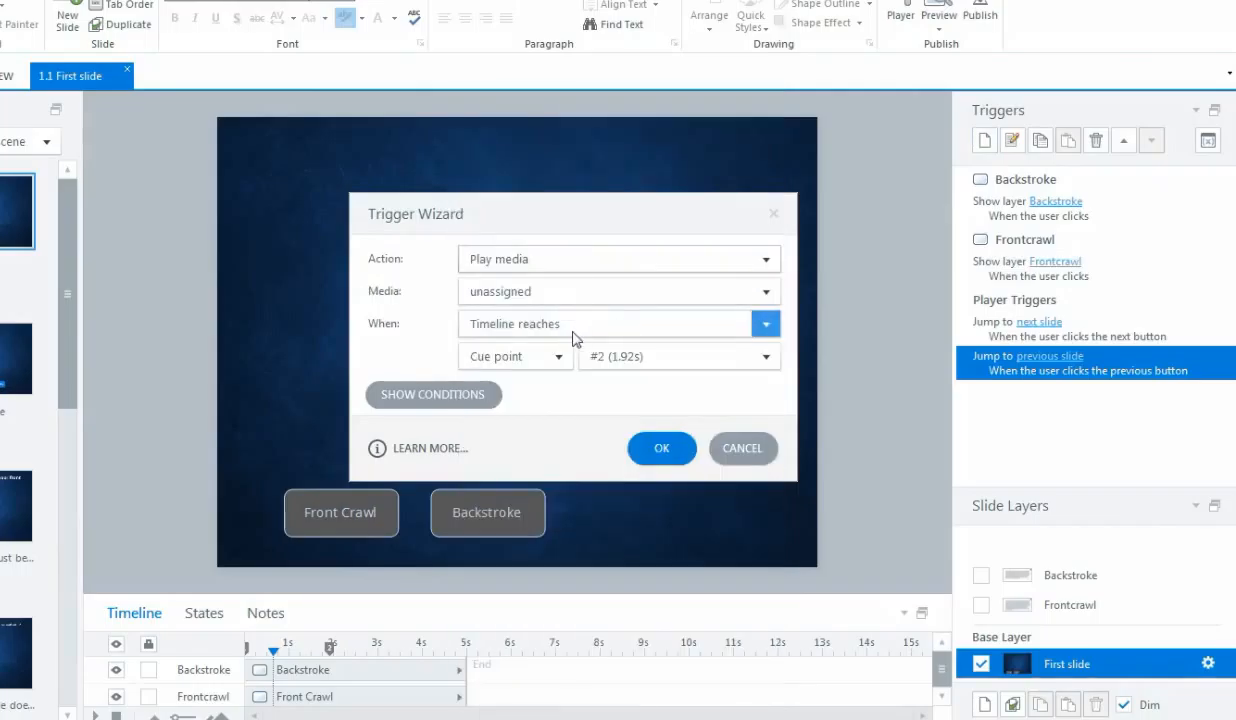
pyautogui.click(566, 262)
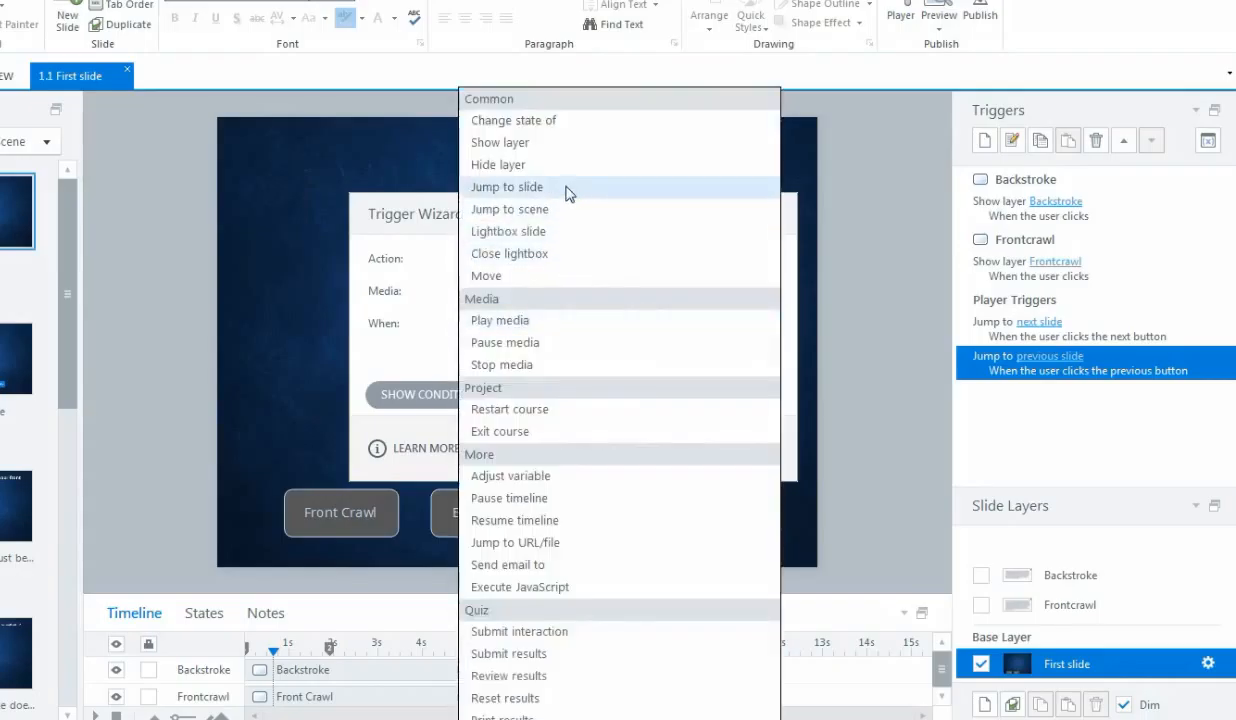
pyautogui.click(566, 192)
pyautogui.click(571, 295)
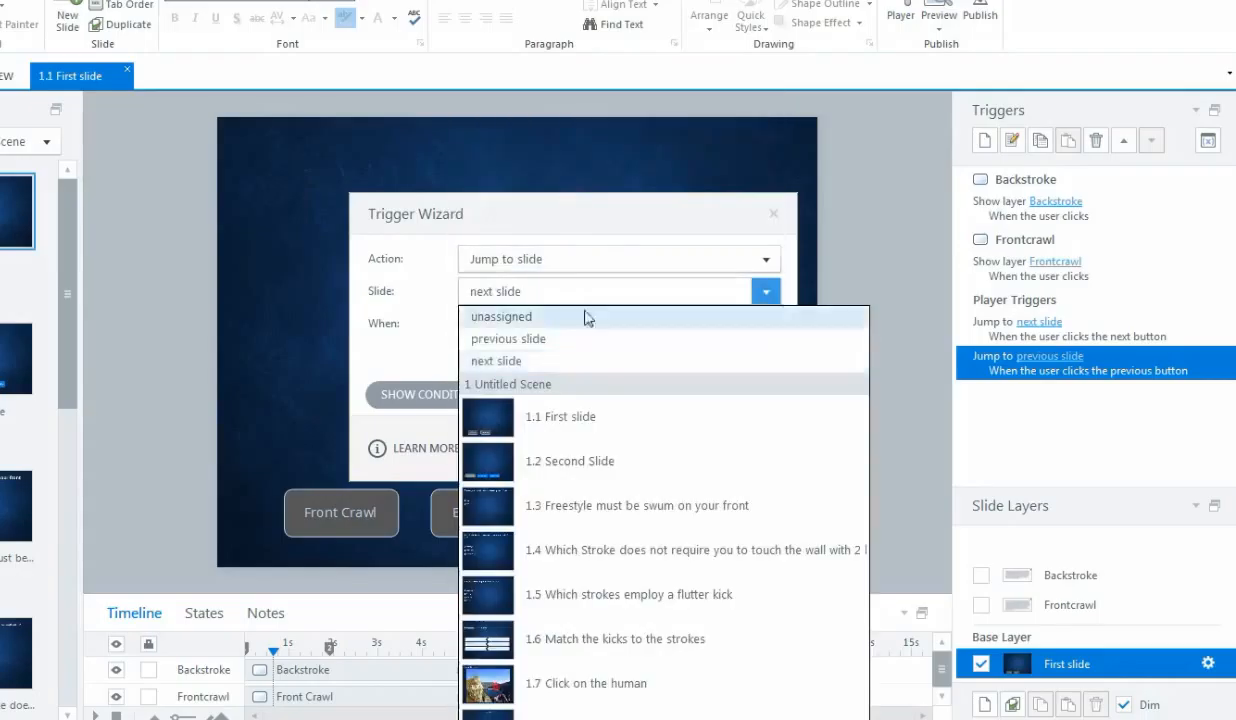
pyautogui.click(585, 460)
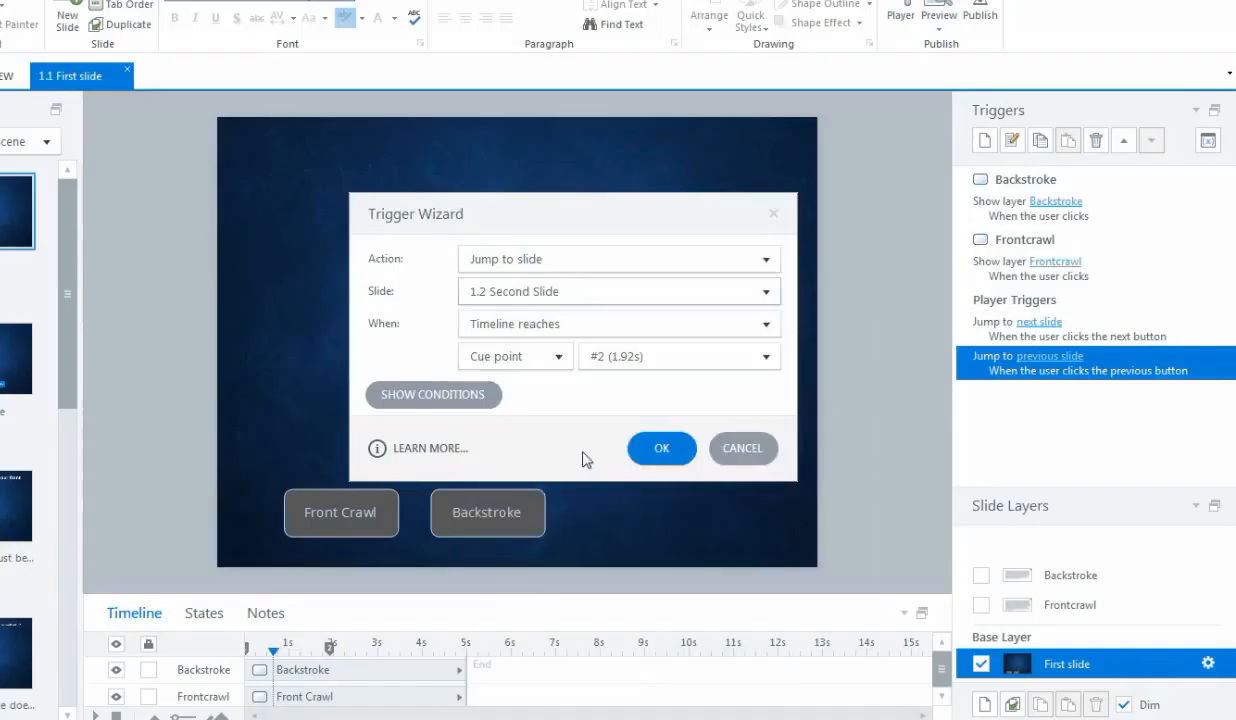
# Step: Review the available trigger events and set the Jump to slide target to 1.7 Click on the human
pyautogui.click(540, 323)
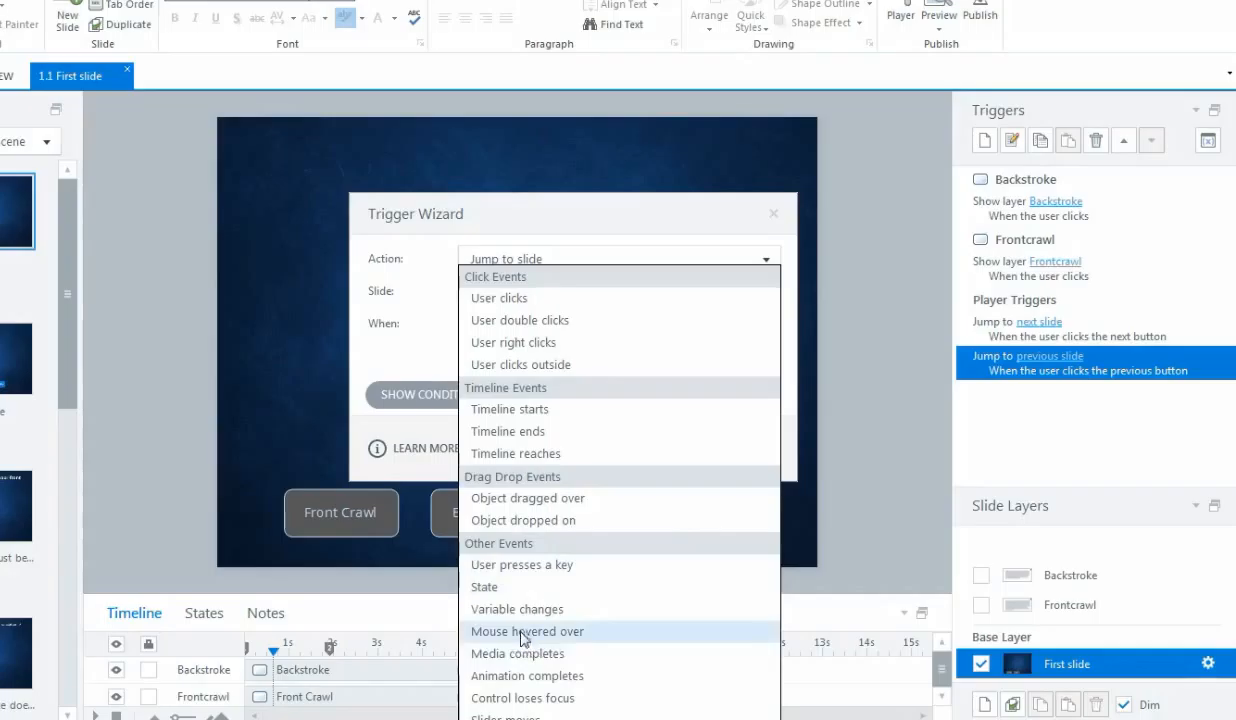
pyautogui.click(383, 428)
pyautogui.click(525, 262)
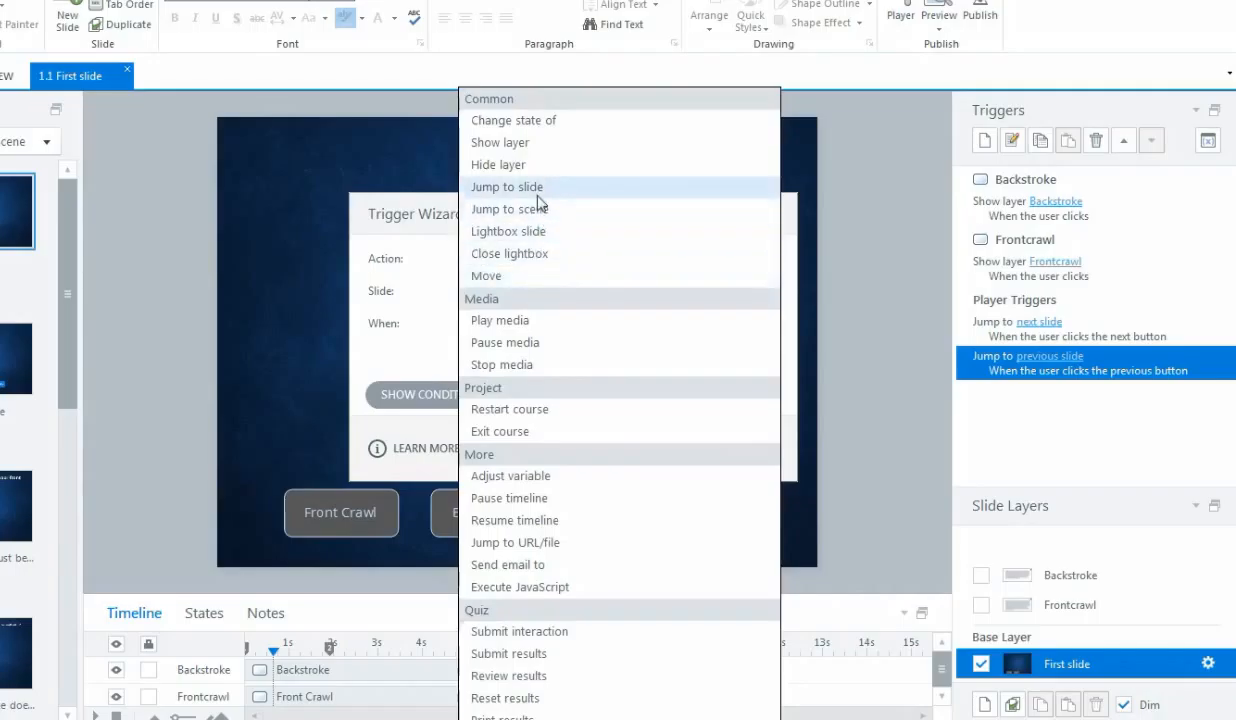
pyautogui.click(538, 198)
pyautogui.click(535, 296)
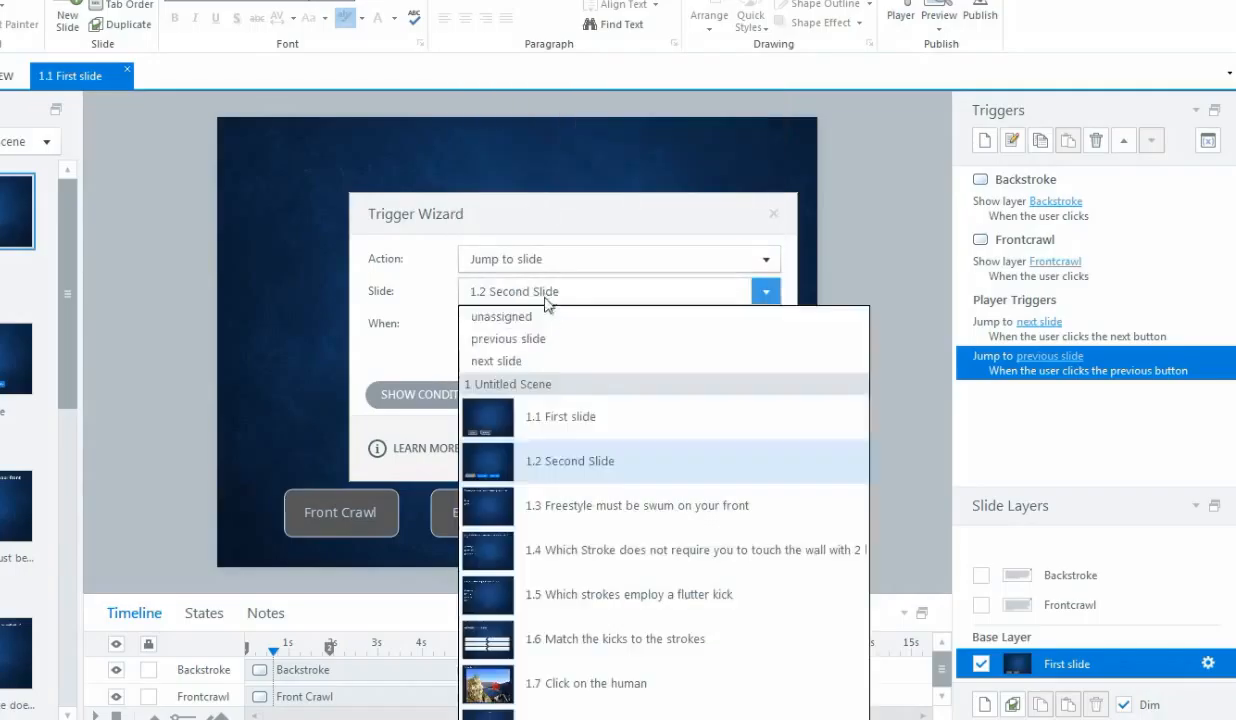
pyautogui.click(551, 683)
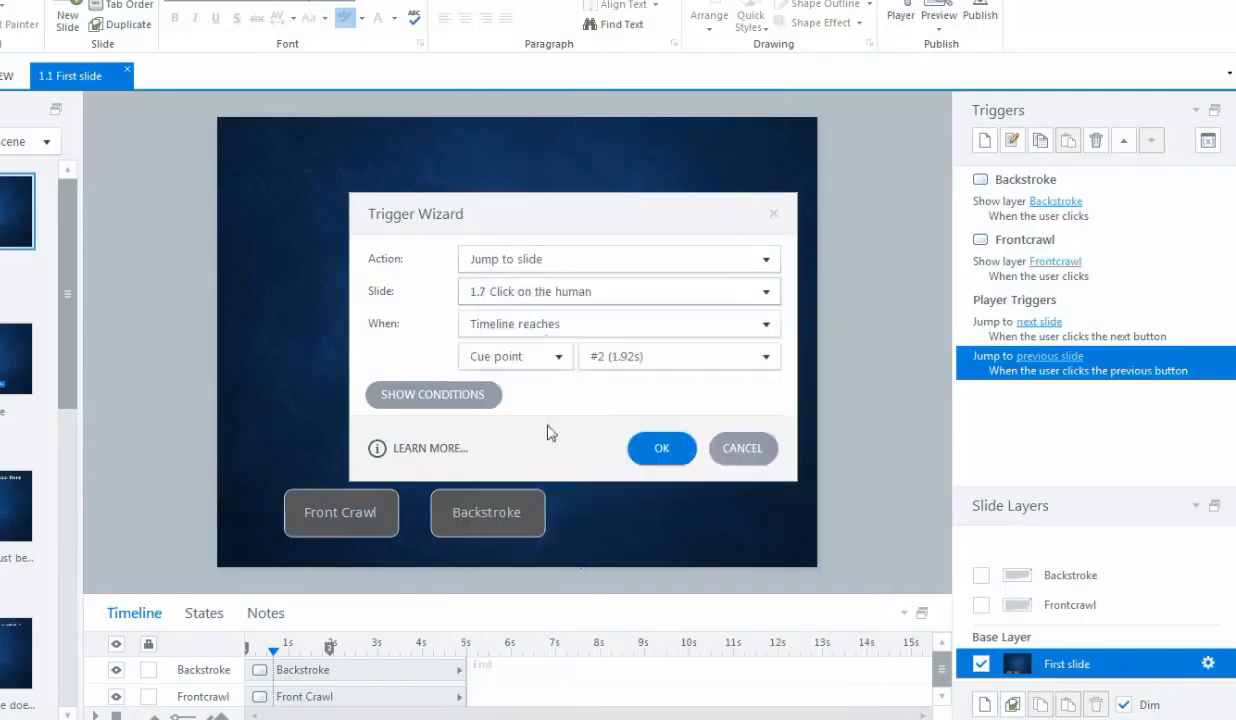
# Step: Set the trigger's event to User clicks on the Backstroke object, and discard the trigger after viewing its conditions area
pyautogui.click(551, 330)
pyautogui.click(535, 300)
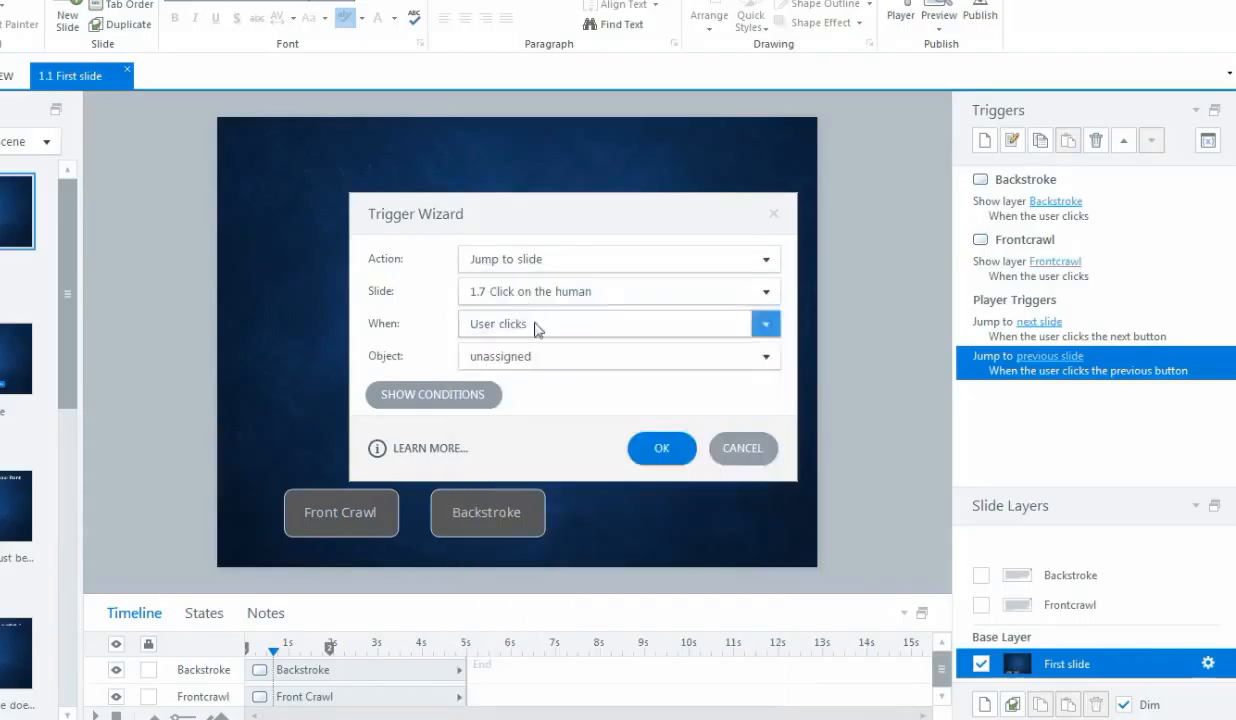
pyautogui.click(535, 356)
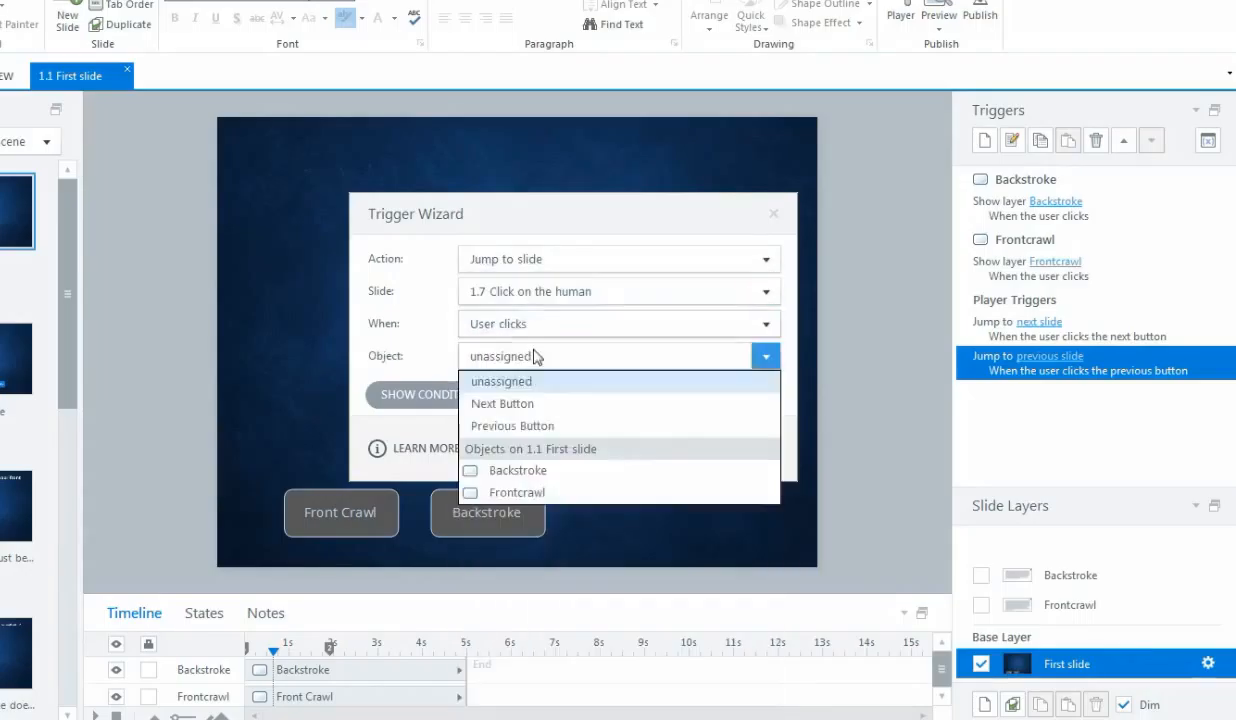
pyautogui.click(546, 472)
pyautogui.click(490, 398)
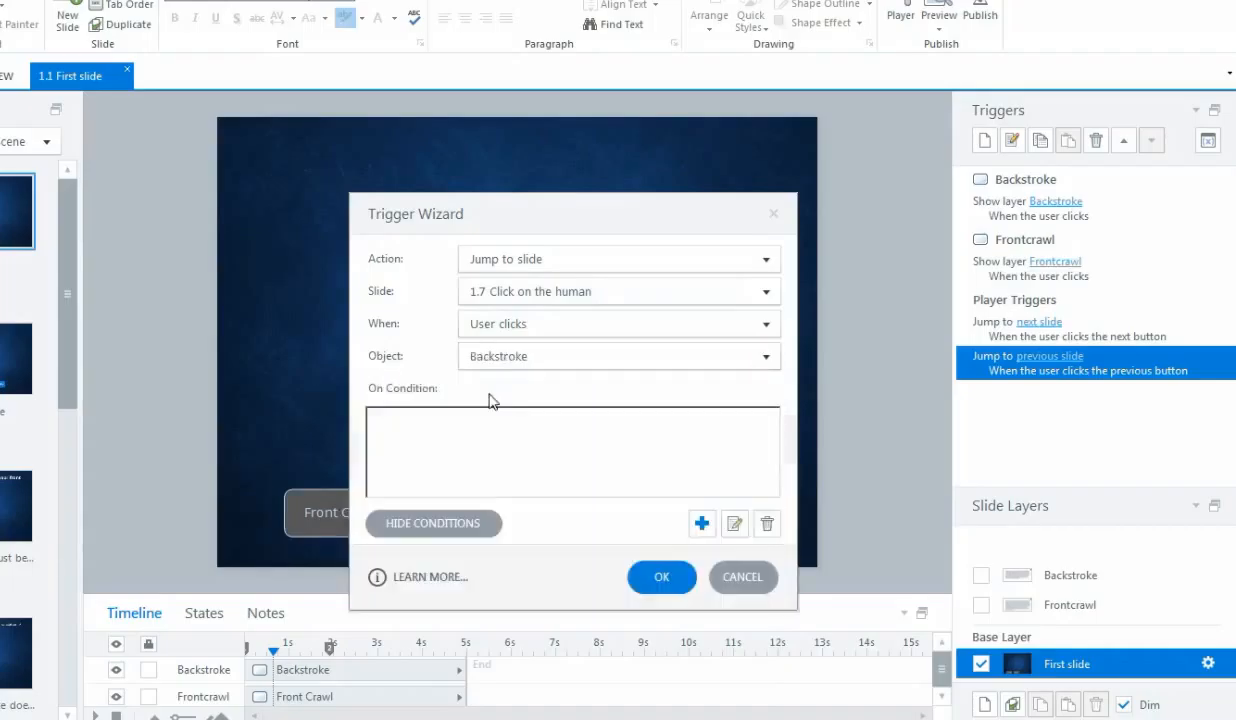
pyautogui.click(745, 578)
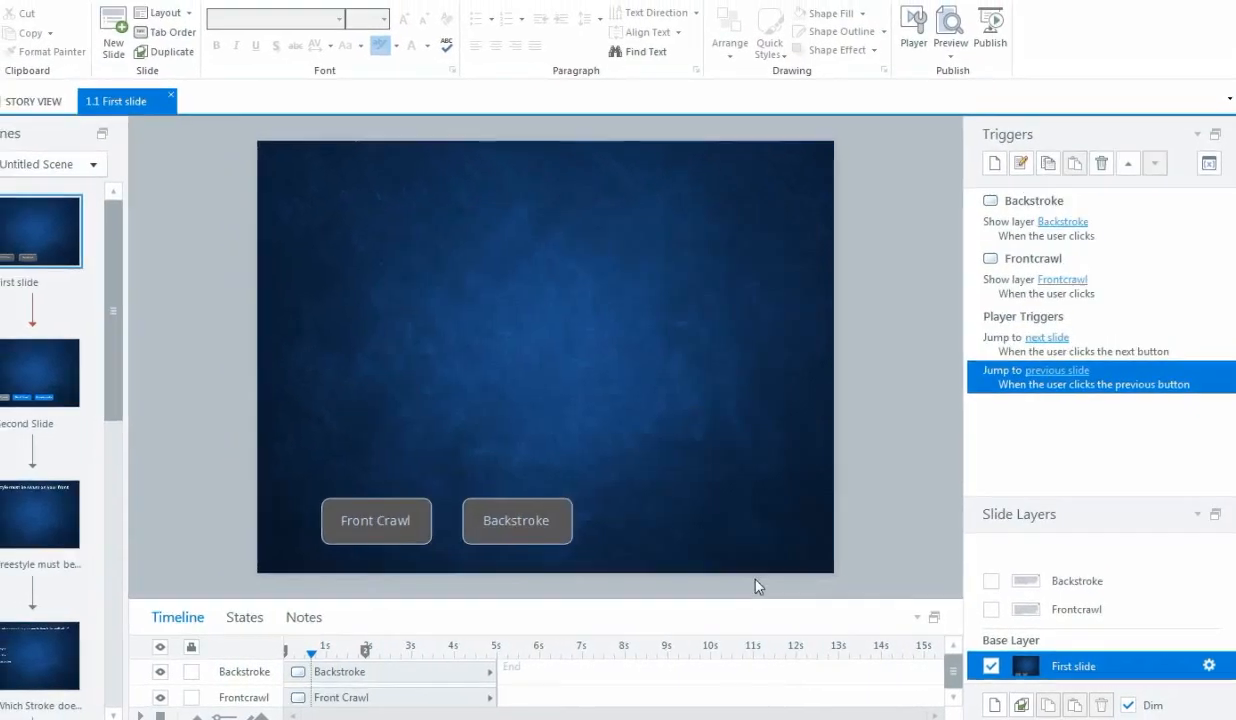